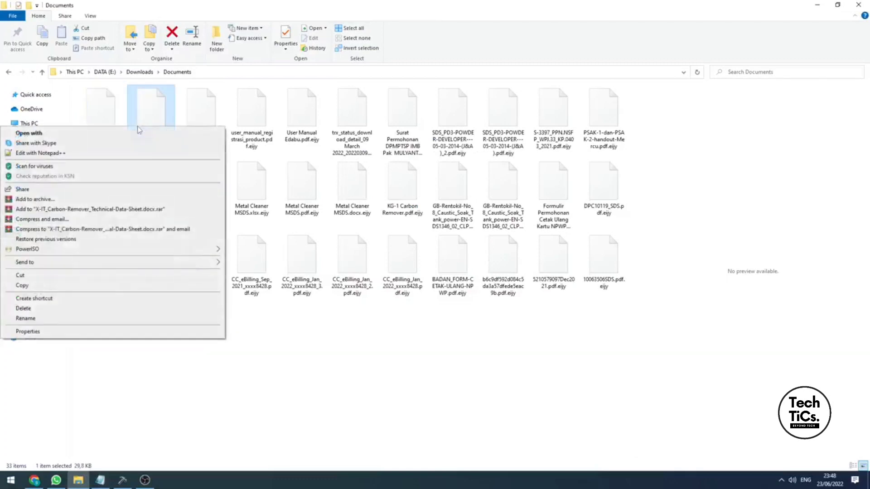
# Try to open the encrypted what-affects-audit-delay-in-indonesia.pdf.eijy file in the Documents folder
pyautogui.click(136, 132)
pyautogui.click(209, 120)
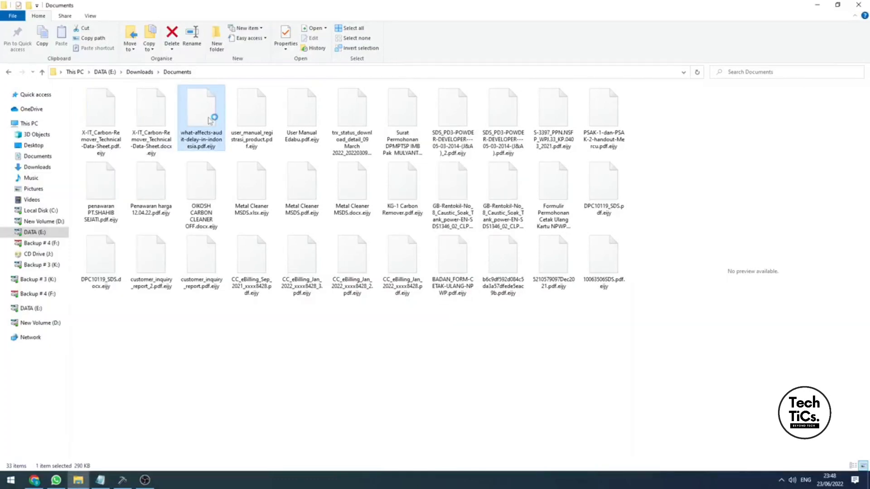
pyautogui.click(173, 363)
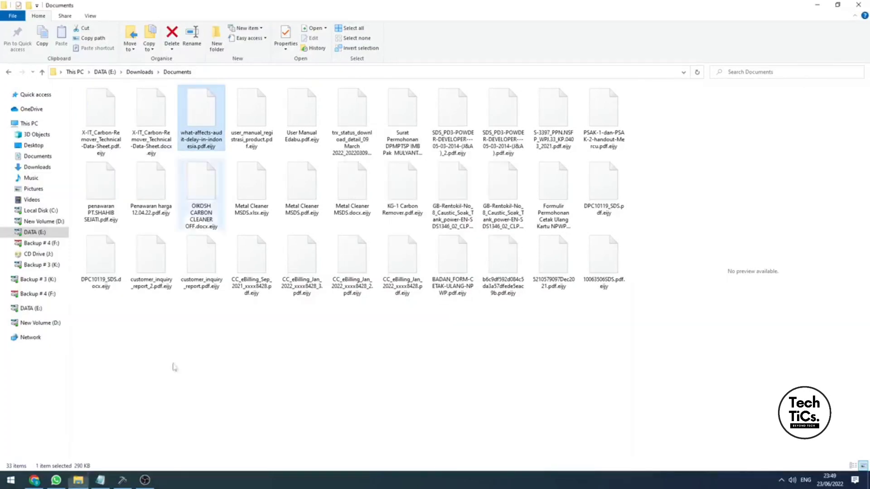
# Decrypt the E:\Downloads\Documents folder with the Decryption tool and check the X-IT_Carbon-Remover_Technical-Data-Sheet PDF
pyautogui.click(126, 480)
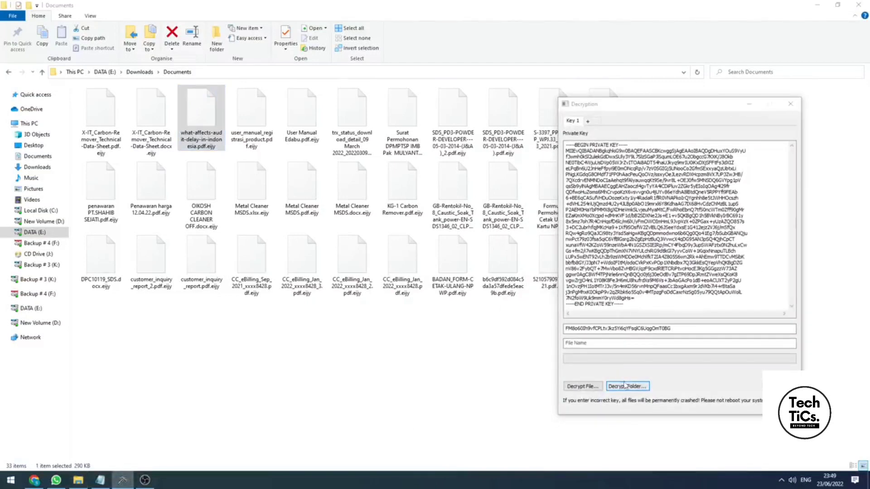
pyautogui.click(627, 386)
pyautogui.click(536, 138)
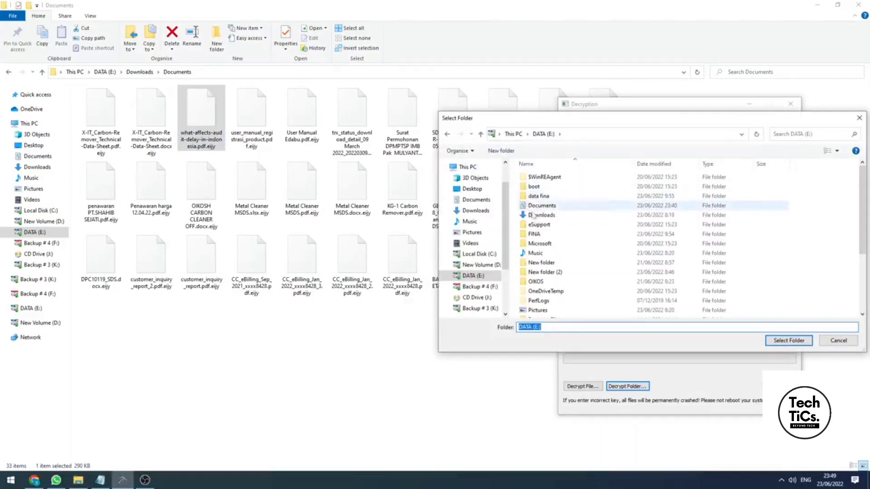
pyautogui.doubleClick(536, 177)
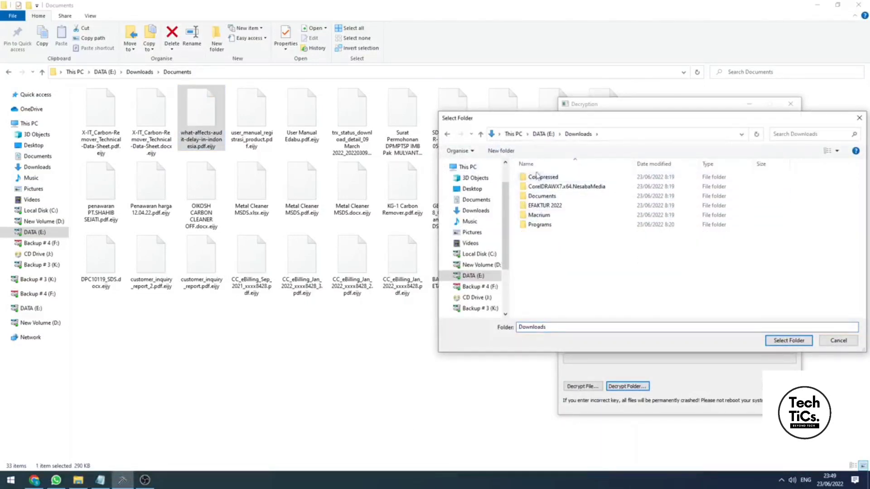
pyautogui.click(541, 195)
pyautogui.click(786, 340)
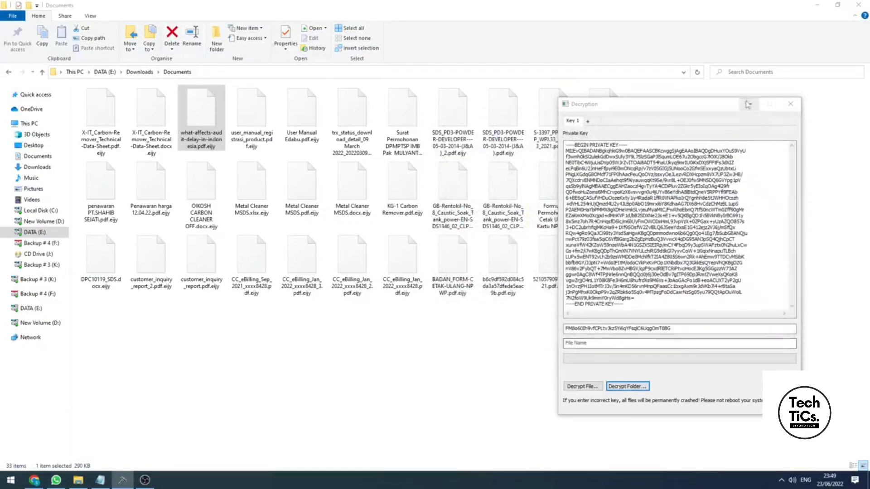
pyautogui.click(749, 104)
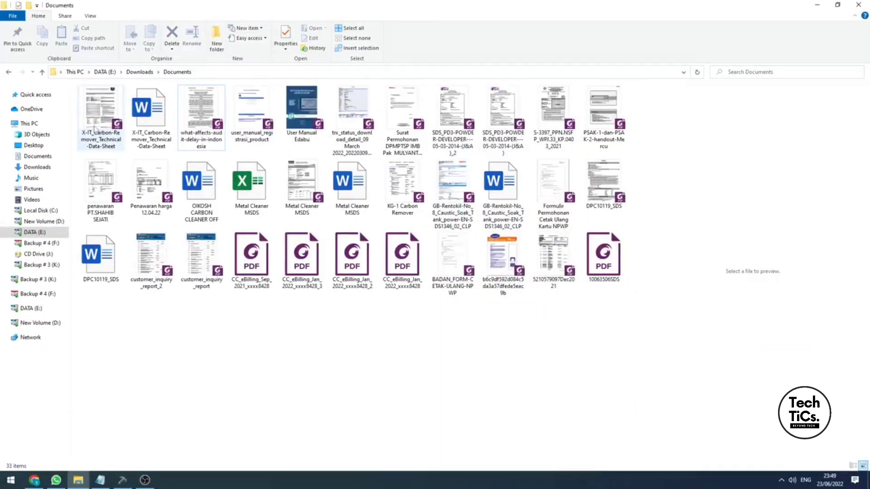
pyautogui.doubleClick(95, 129)
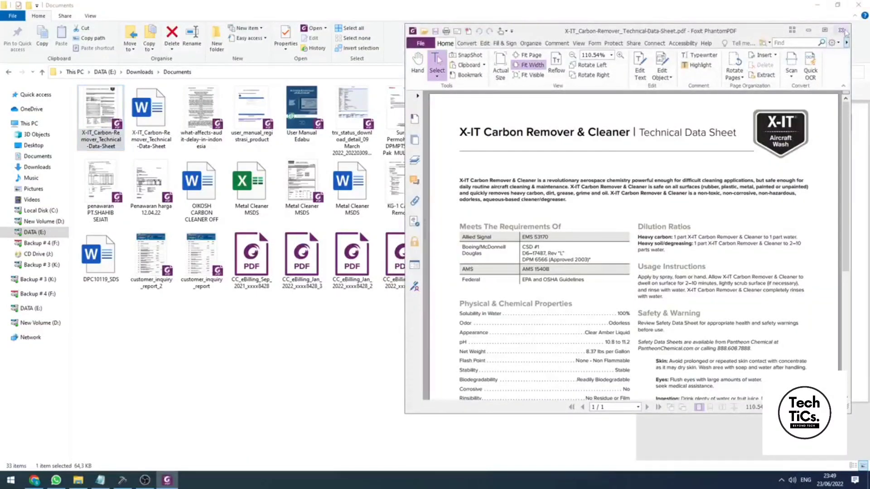
pyautogui.click(842, 30)
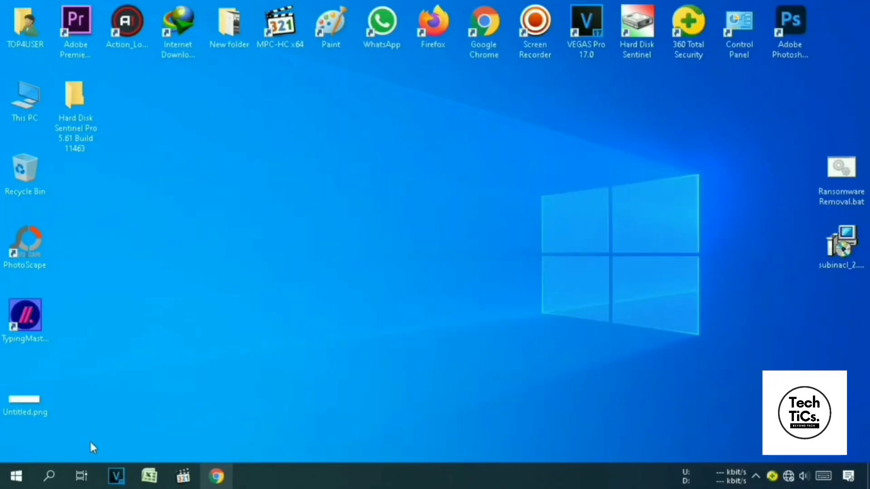
# Search Windows for folder options and set File Explorer to show hidden files, folders, and drives
pyautogui.click(50, 476)
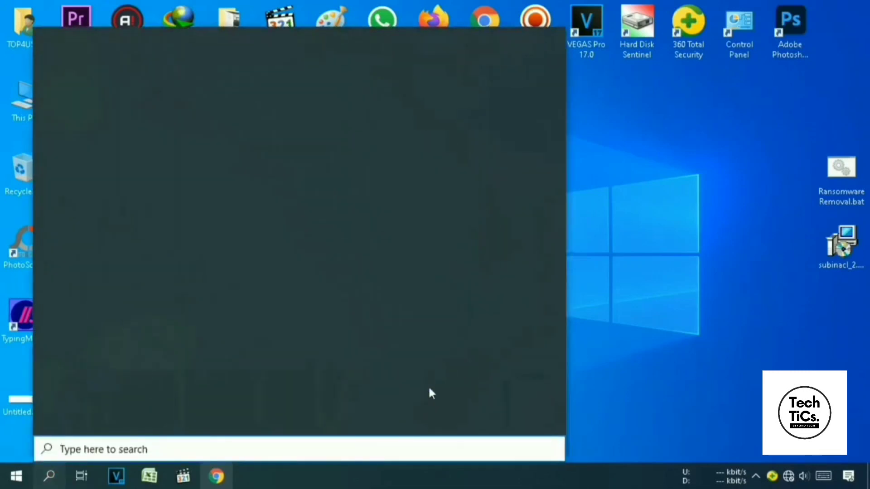
pyautogui.write('folder')
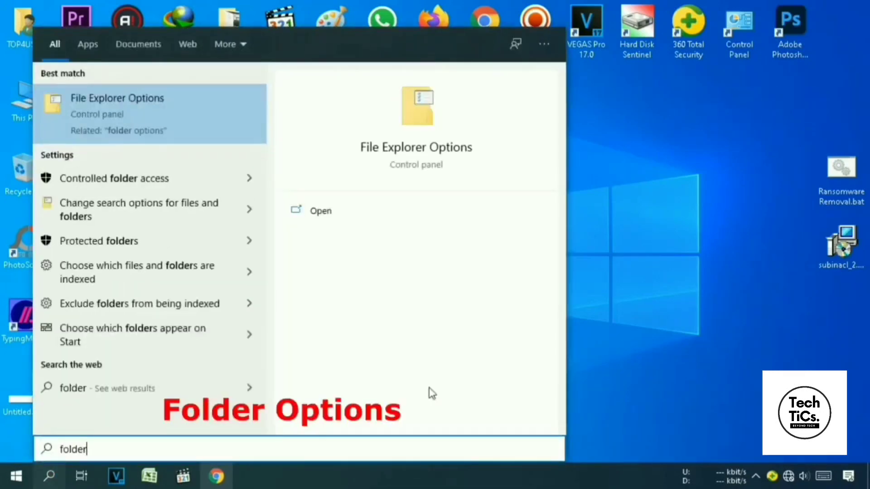
pyautogui.write(' options')
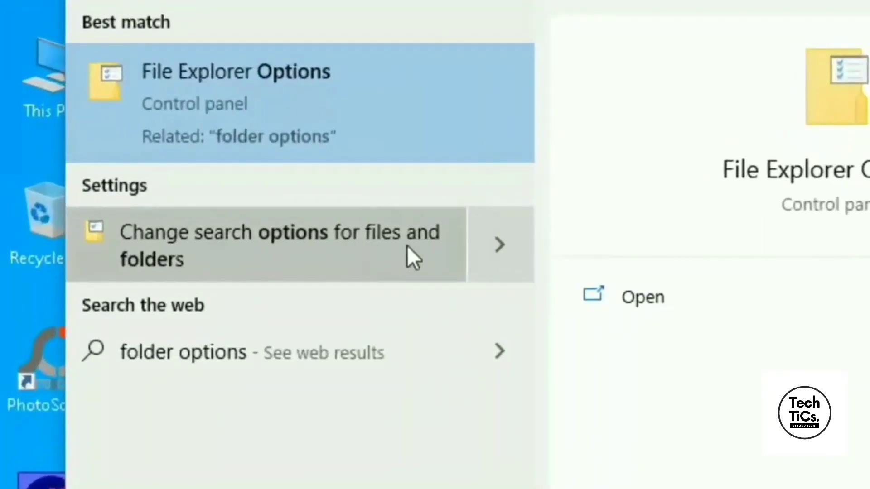
pyautogui.click(322, 251)
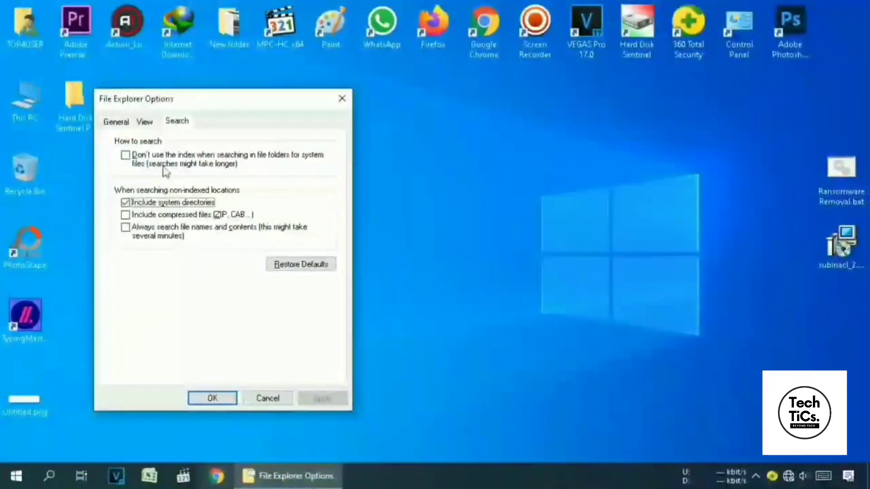
pyautogui.moveTo(152, 99); pyautogui.dragTo(217, 99)
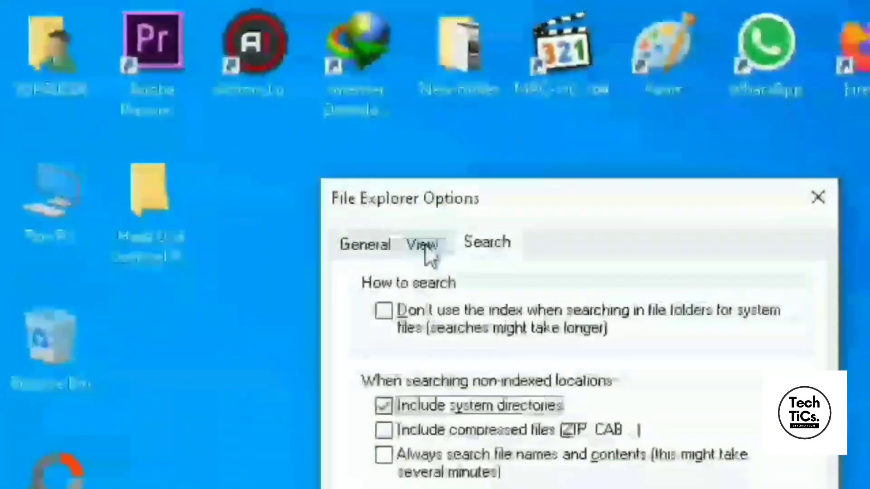
pyautogui.click(212, 123)
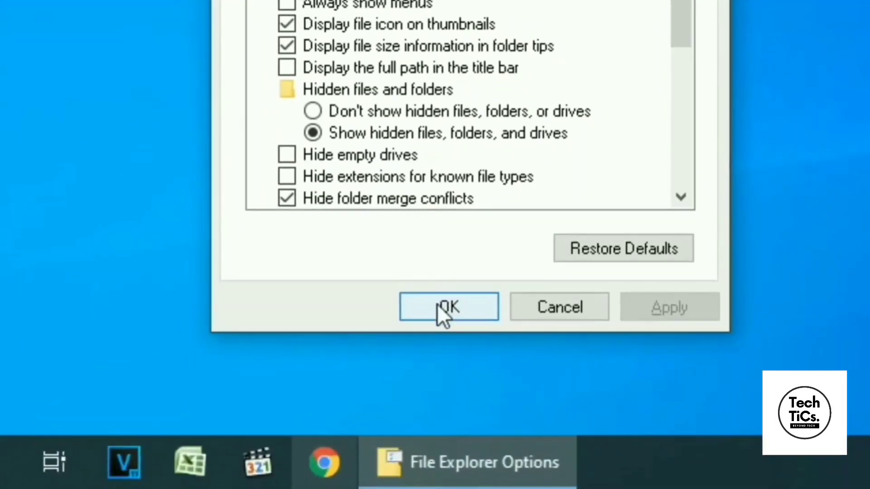
pyautogui.click(446, 414)
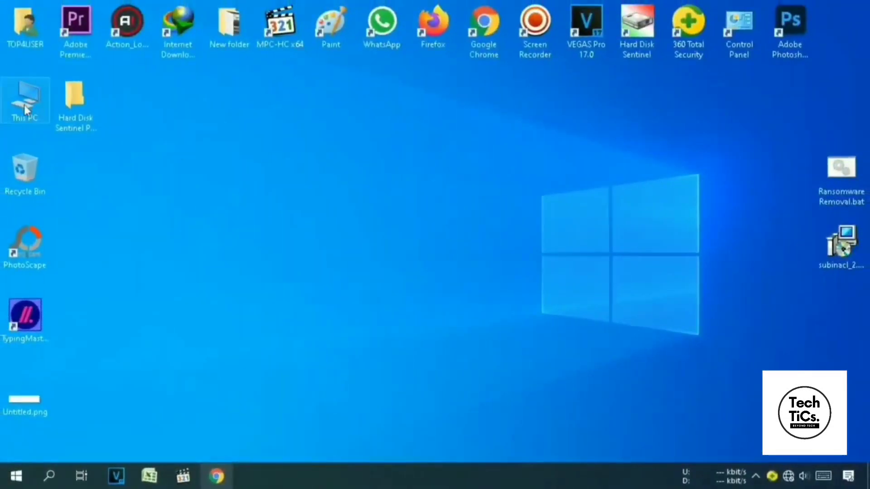
# Browse from This PC to the C:\Windows\System32\drivers\etc folder
pyautogui.doubleClick(25, 107)
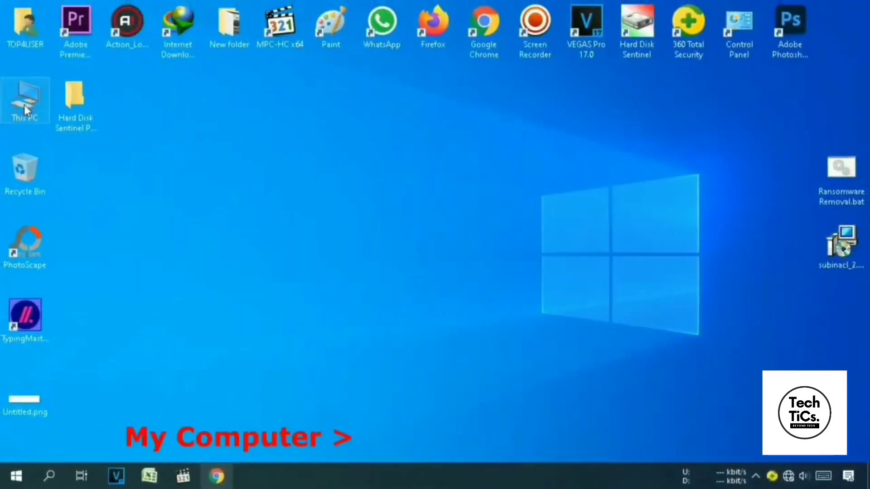
pyautogui.doubleClick(180, 267)
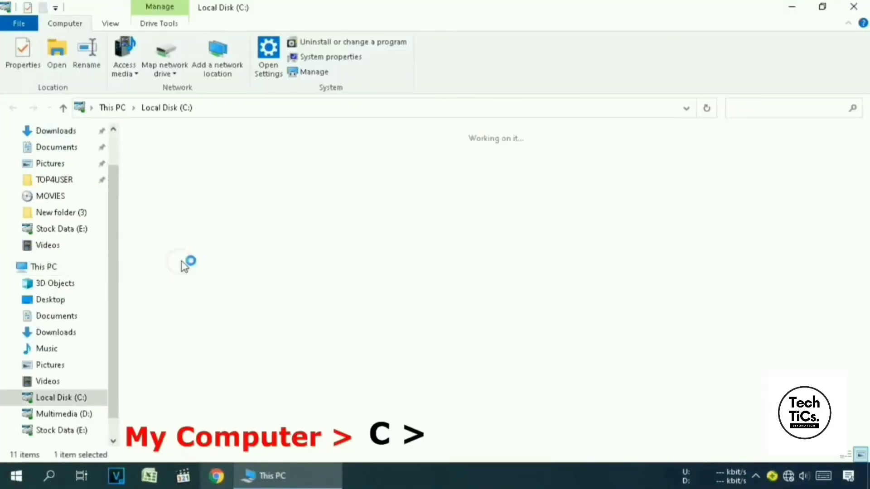
pyautogui.doubleClick(450, 262)
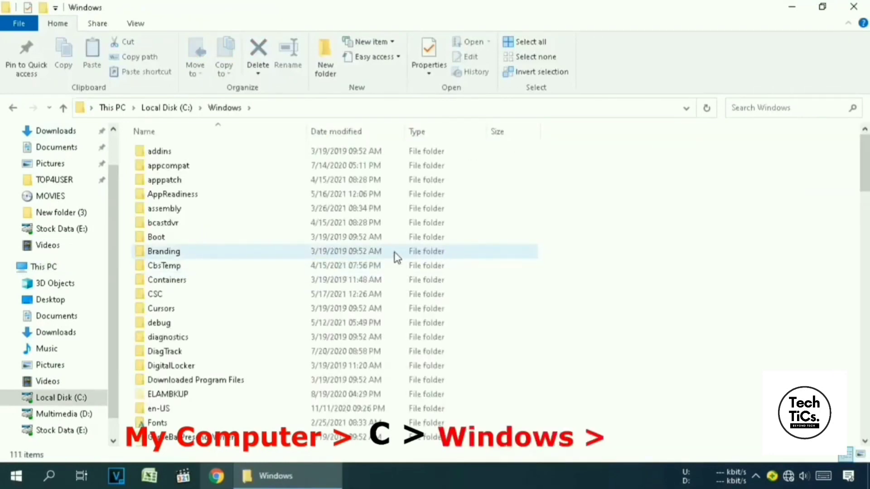
pyautogui.press('s')
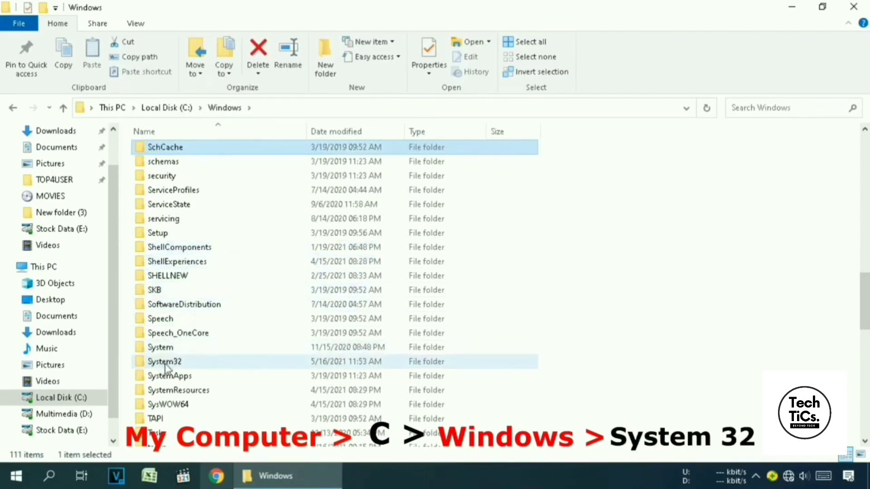
pyautogui.doubleClick(233, 361)
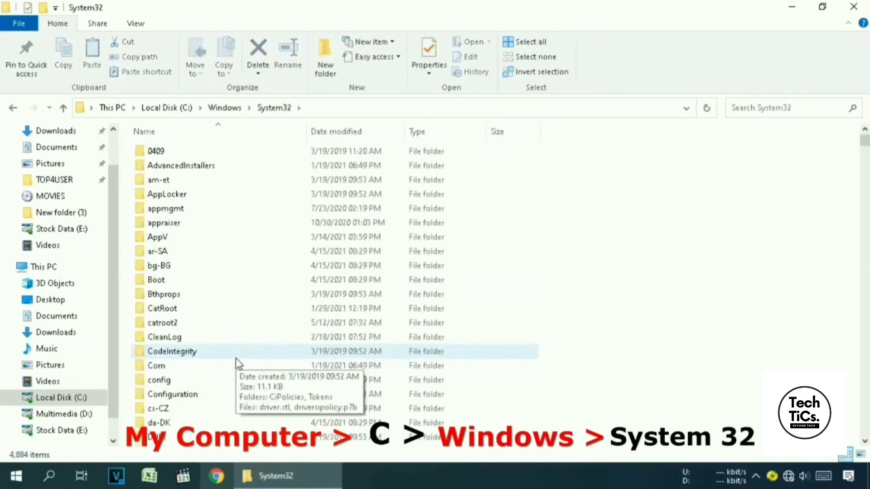
pyautogui.click(253, 328)
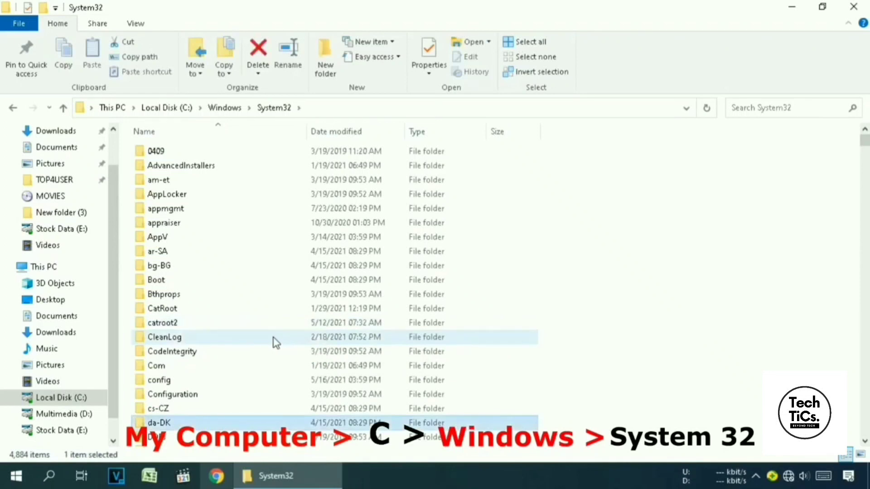
pyautogui.scroll(-4, 270, 335)
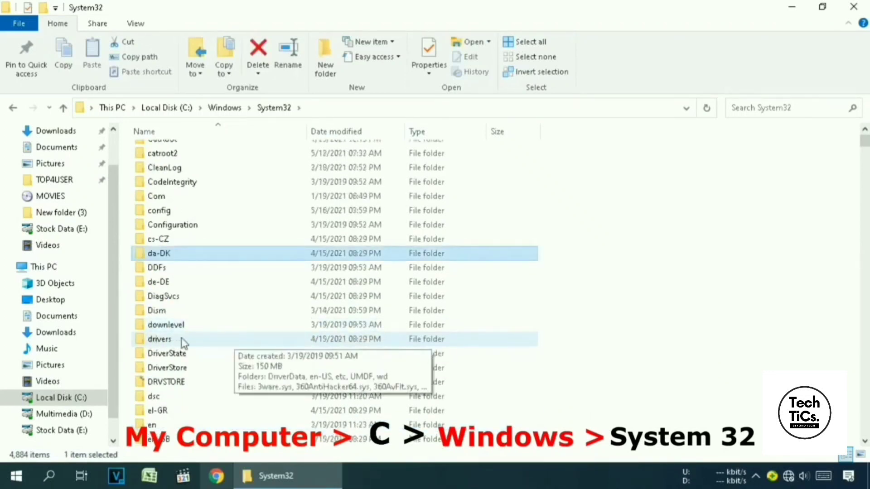
pyautogui.doubleClick(260, 340)
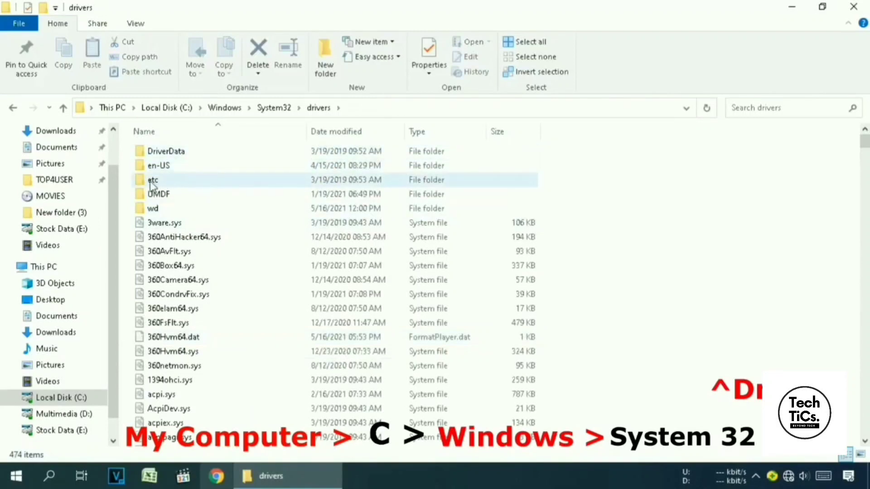
pyautogui.doubleClick(221, 180)
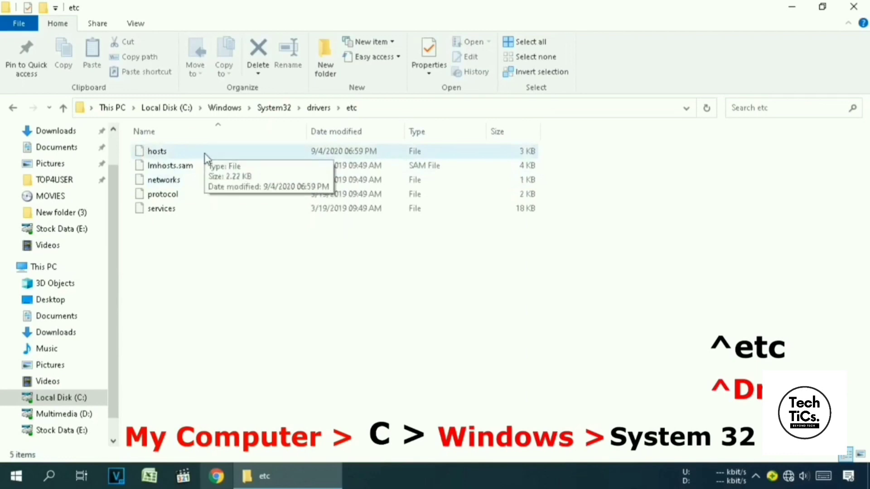
# Open the hosts file with Notepad and maximize its window
pyautogui.doubleClick(177, 151)
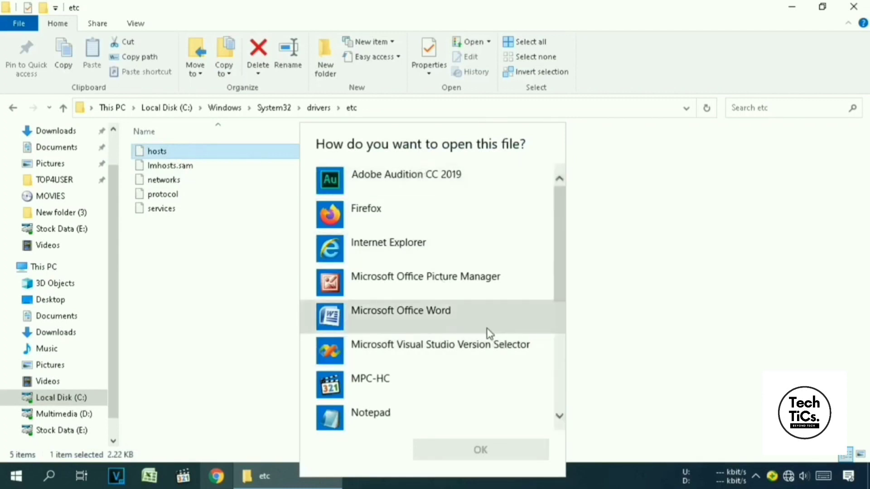
pyautogui.click(412, 414)
pyautogui.click(524, 456)
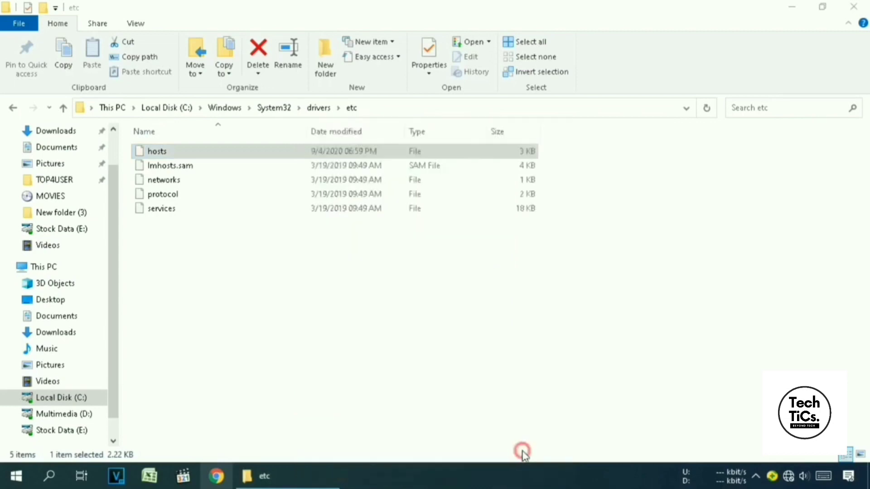
pyautogui.moveTo(766, 107); pyautogui.dragTo(593, 34)
pyautogui.click(692, 32)
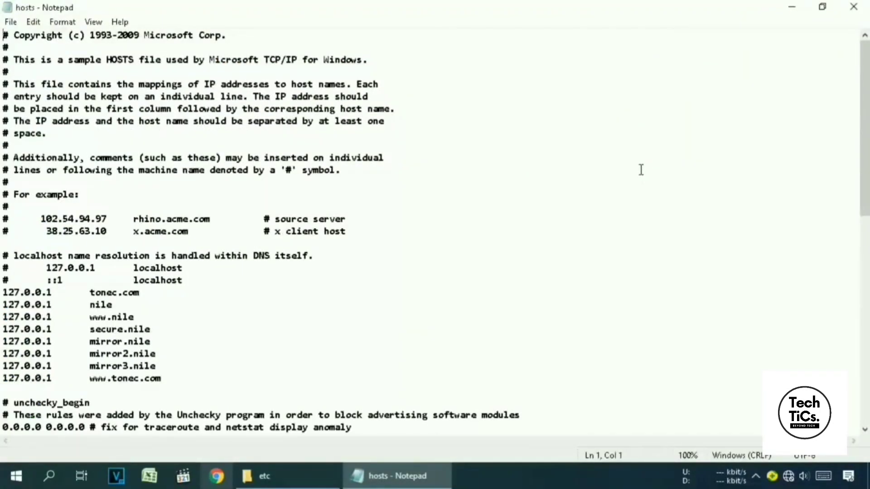
# Delete all entries below the commented localhost lines in the hosts file, through the unchecky_end line
pyautogui.click(4, 292)
pyautogui.moveTo(4, 292); pyautogui.dragTo(180, 448)
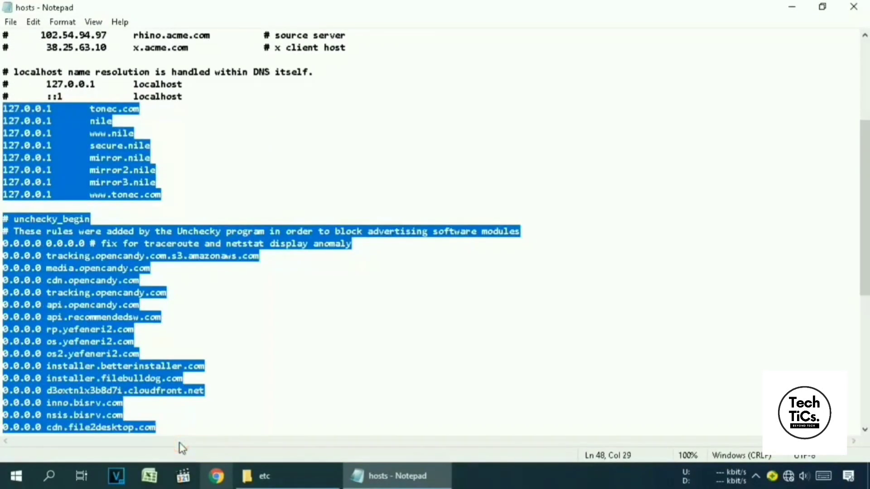
pyautogui.press('Delete')
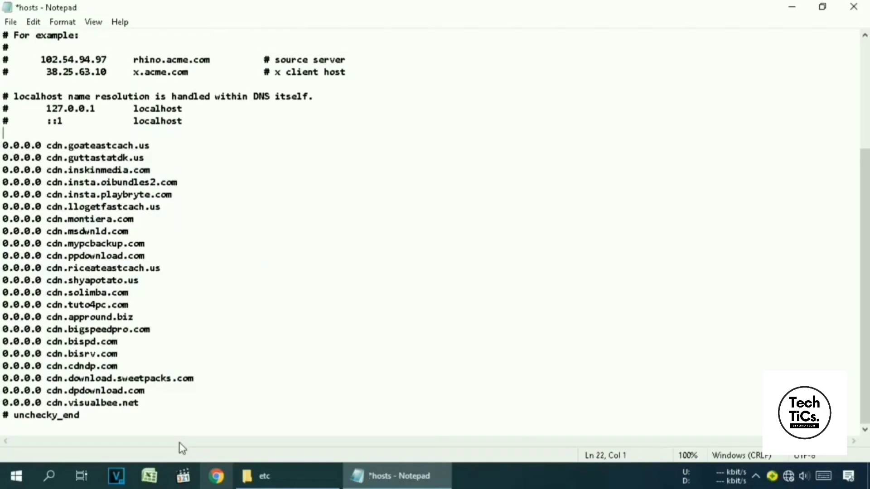
pyautogui.moveTo(4, 145); pyautogui.dragTo(253, 474)
pyautogui.press('Delete')
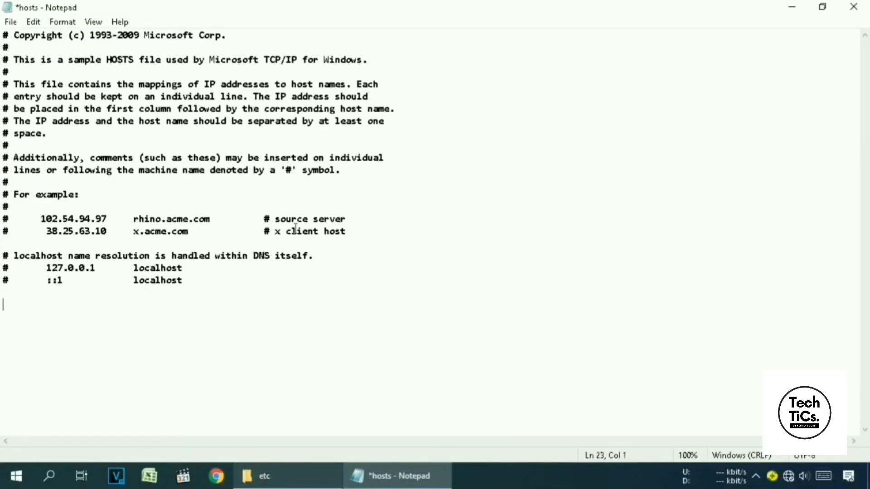
# Keep the edited hosts file open and minimize its window and the etc folder window
pyautogui.click(853, 6)
pyautogui.click(397, 246)
pyautogui.click(792, 7)
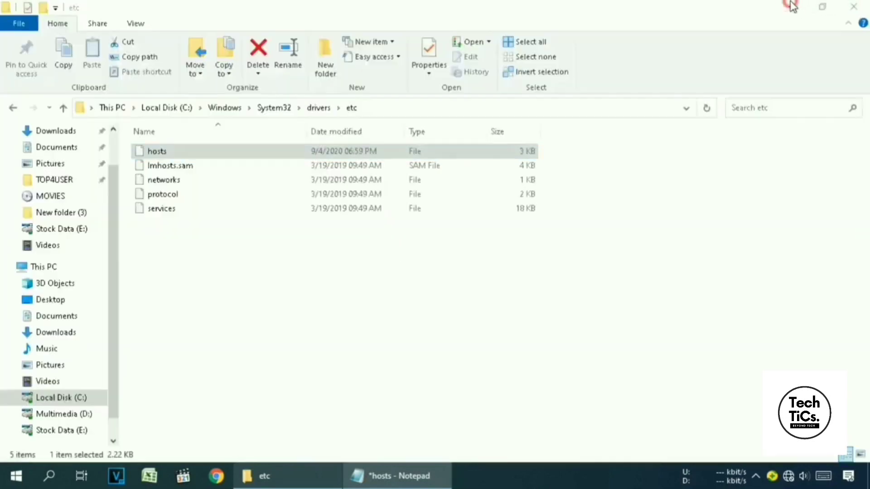
pyautogui.click(791, 6)
# Open the Windows Prefetch folder by running prefetch from the Run dialog
pyautogui.click(50, 475)
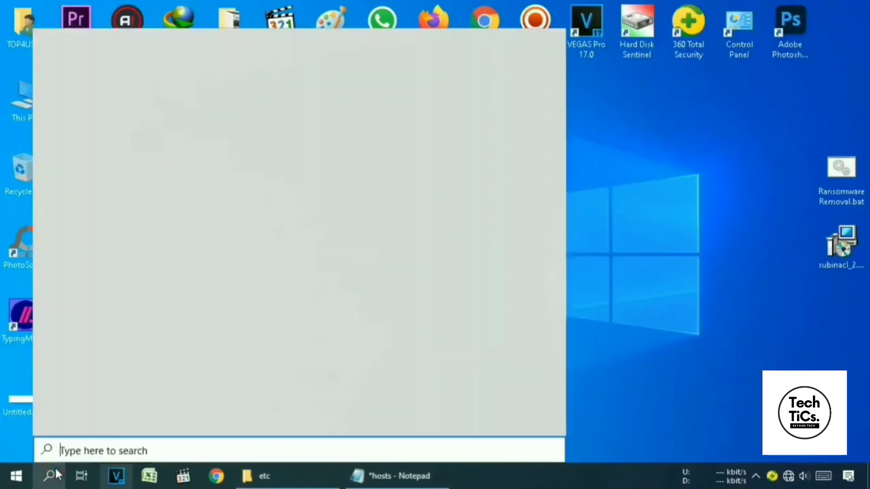
pyautogui.write('run')
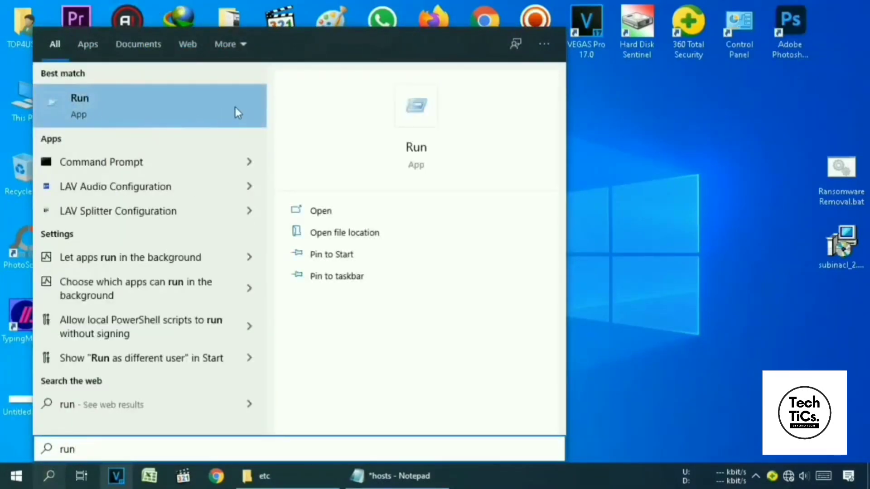
pyautogui.click(201, 108)
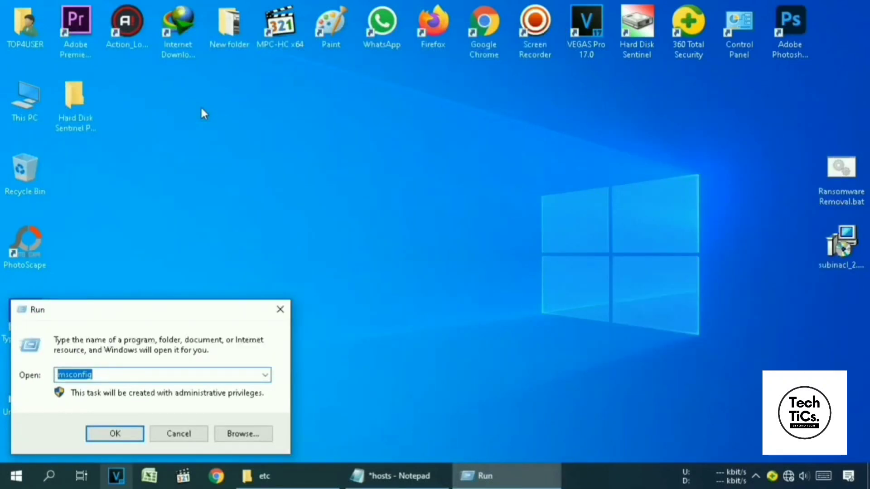
pyautogui.write('prefetch')
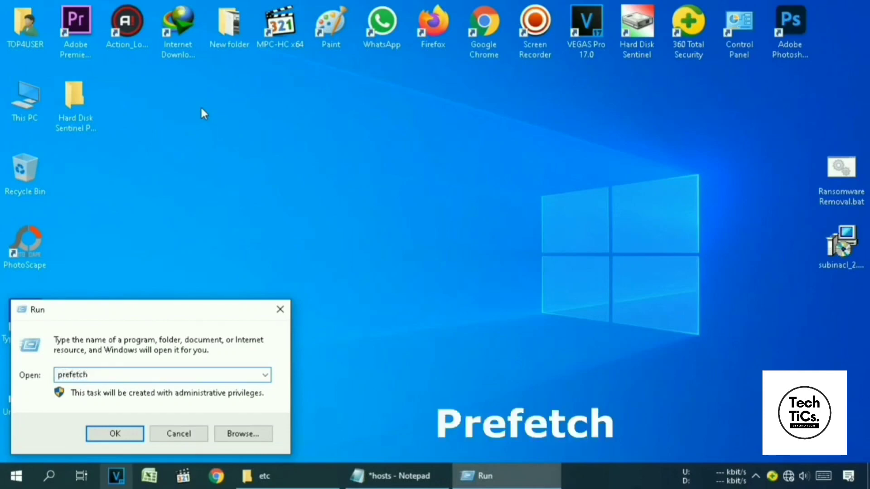
pyautogui.press('Return')
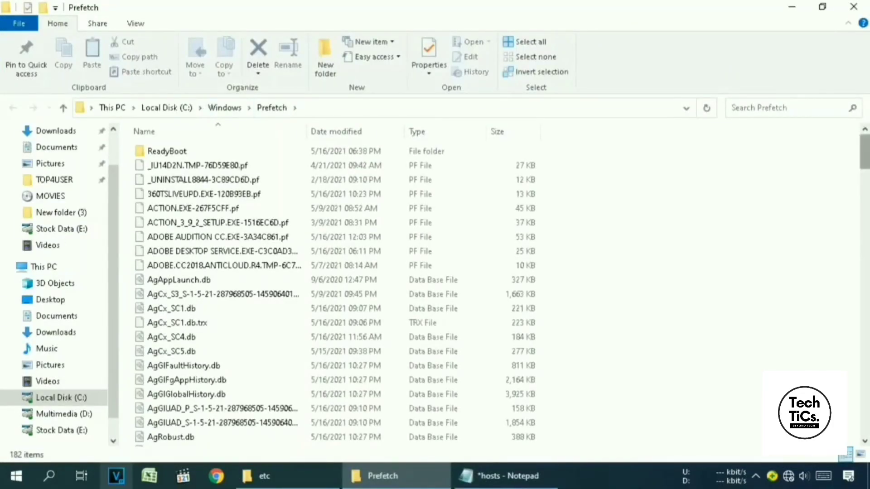
# Delete all items in the Prefetch folder, skipping the file in use, and close the folder window
pyautogui.scroll(-5, 662, 189)
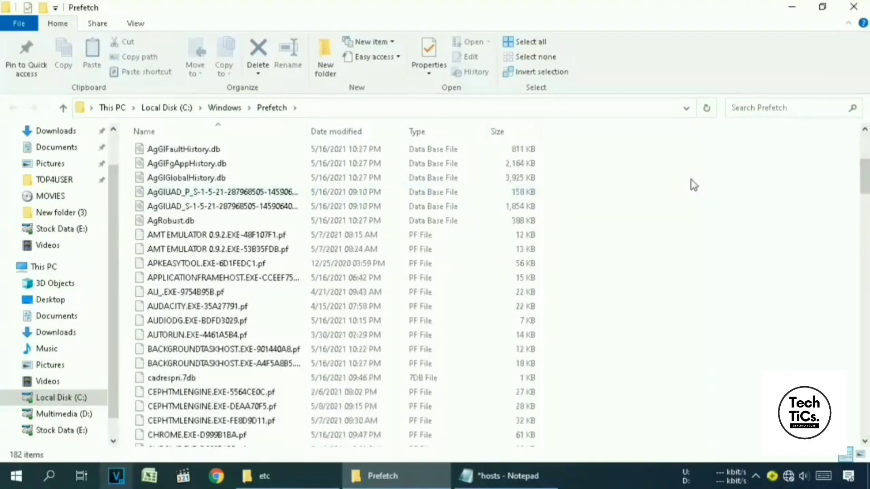
pyautogui.hotkey('ctrl', 'a')
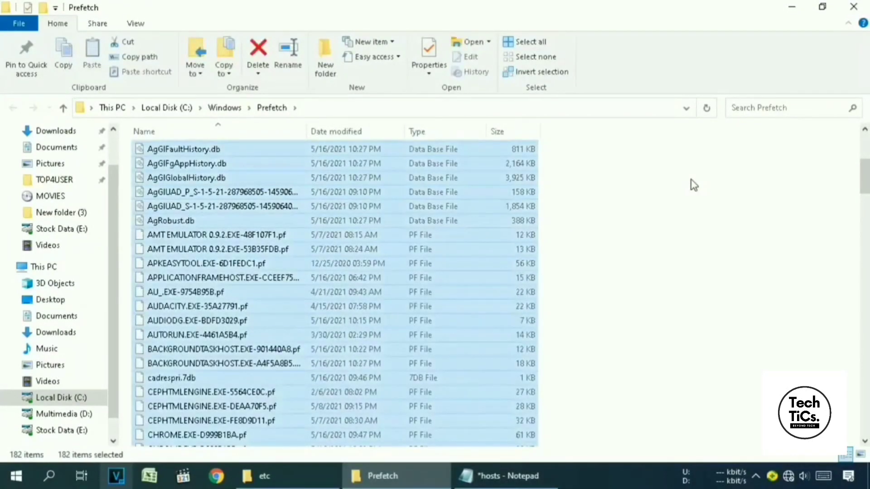
pyautogui.press('Delete')
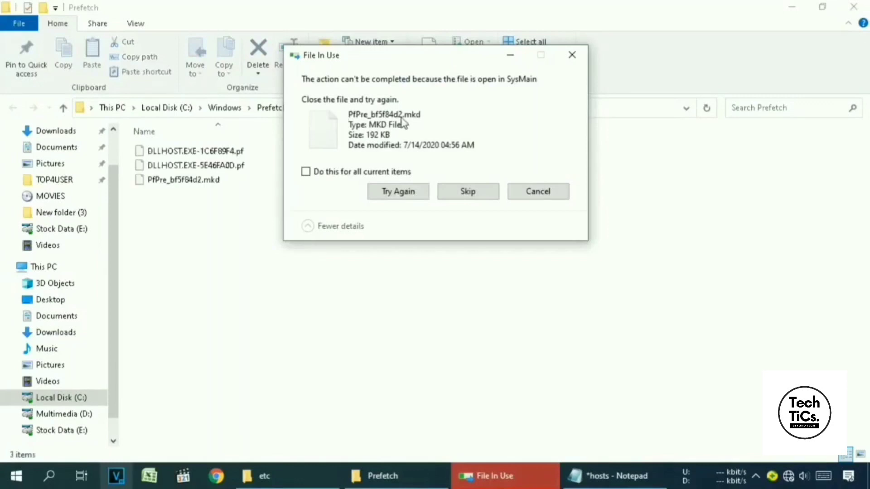
pyautogui.click(469, 191)
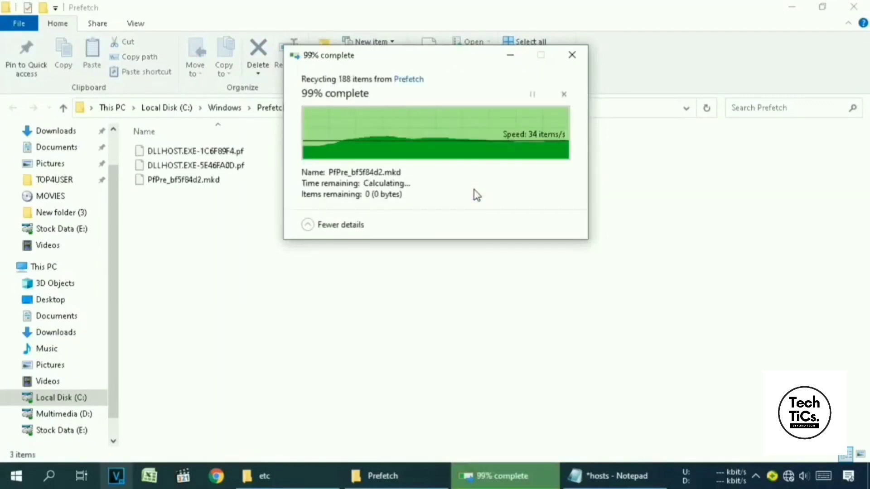
pyautogui.click(853, 7)
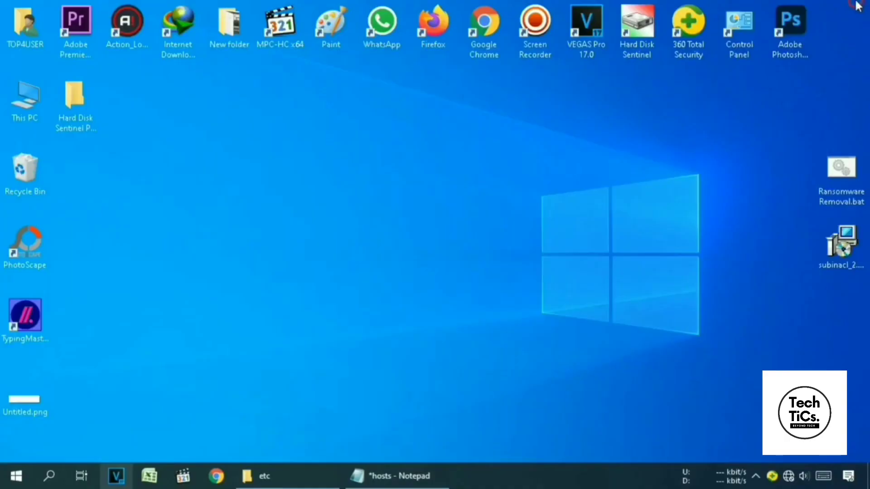
# Open the user's Temp folder by running %temp% from the Run dialog
pyautogui.click(49, 475)
pyautogui.write('run')
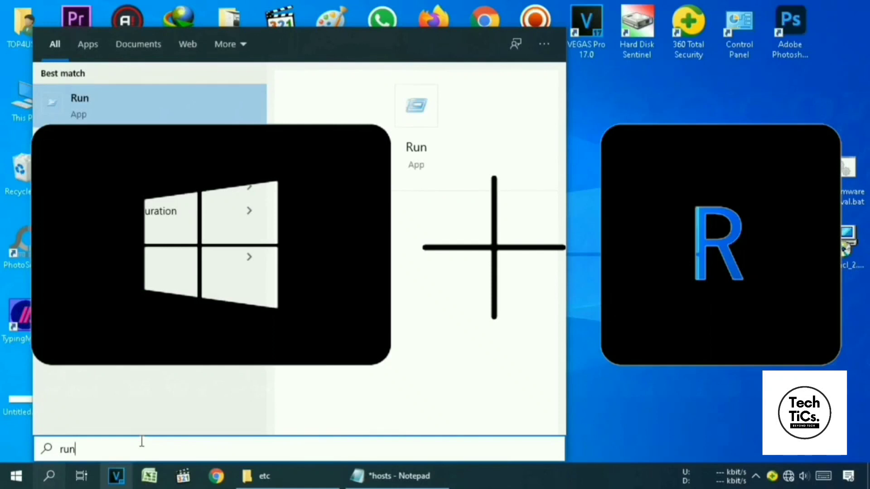
pyautogui.press('Return')
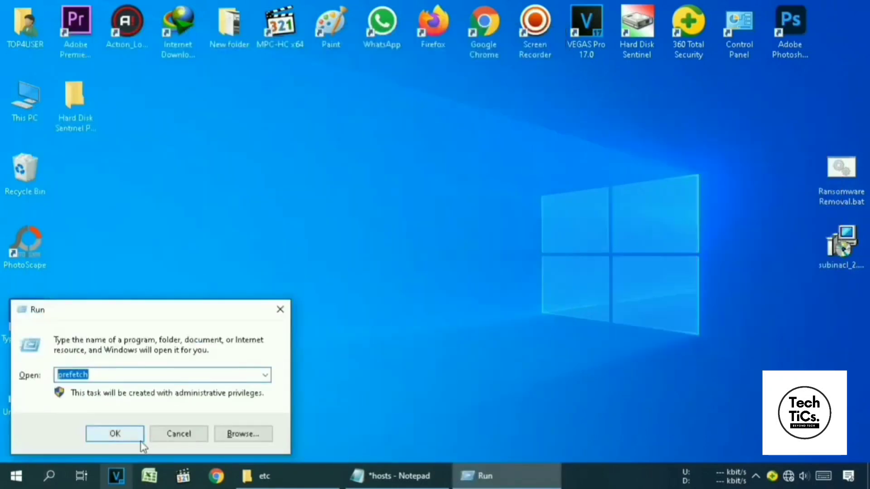
pyautogui.write('%')
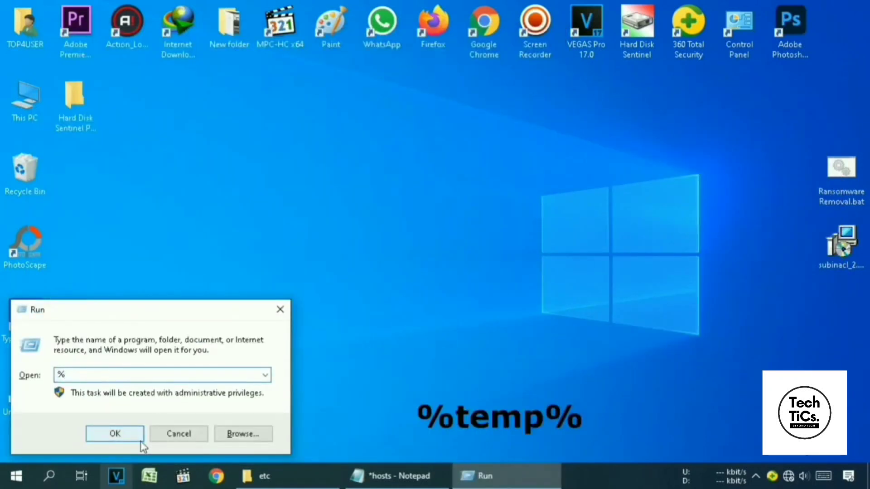
pyautogui.write('temp%')
pyautogui.click(139, 439)
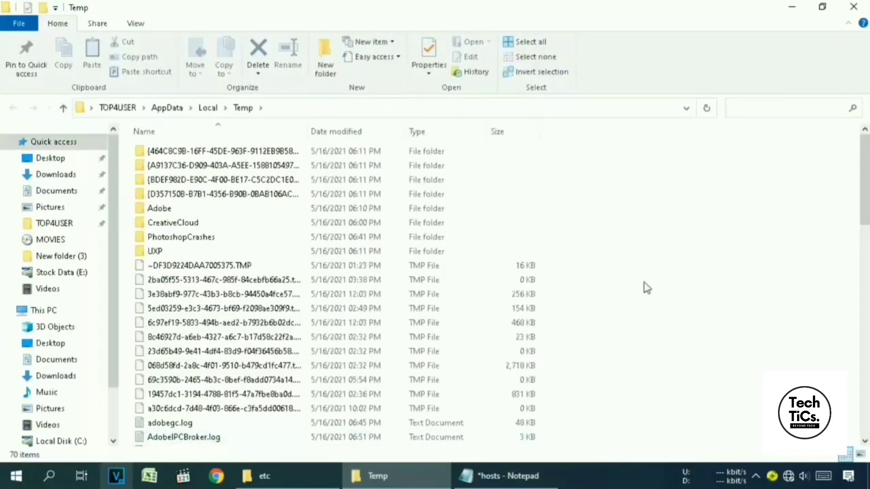
# Delete all items in the Temp folder, skipping every file or folder in use, and close the folder window
pyautogui.hotkey('ctrl', 'a')
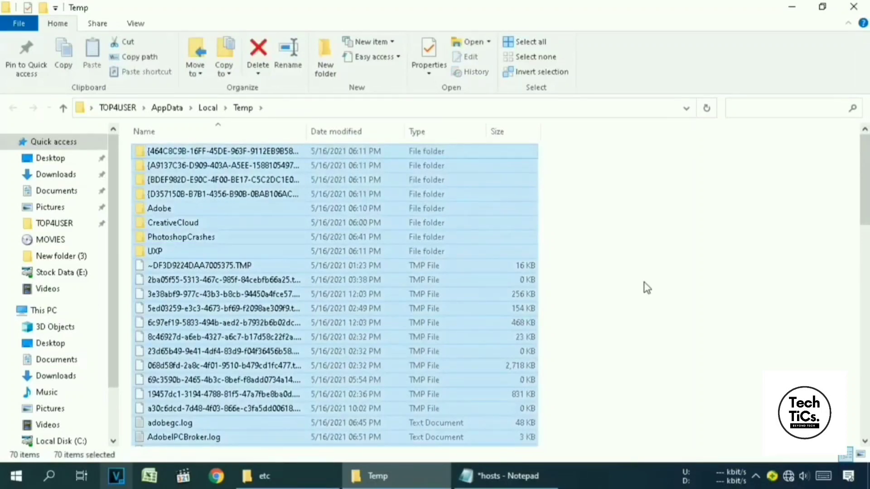
pyautogui.press('Delete')
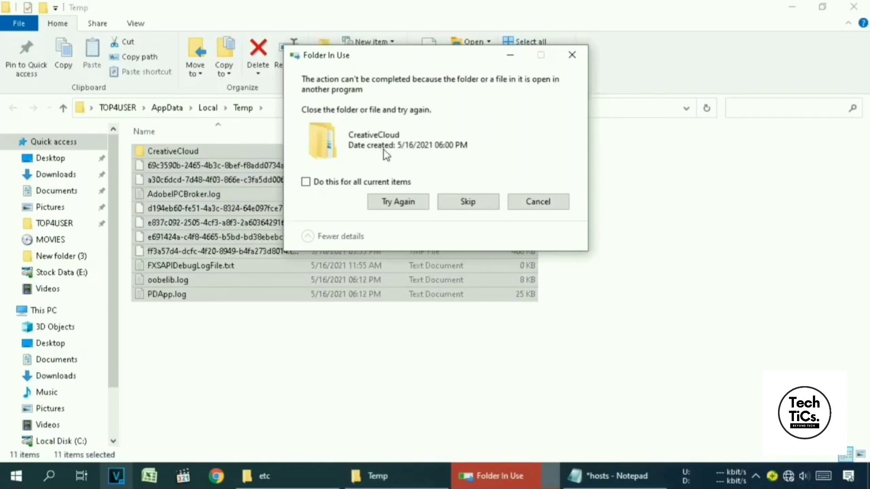
pyautogui.click(468, 202)
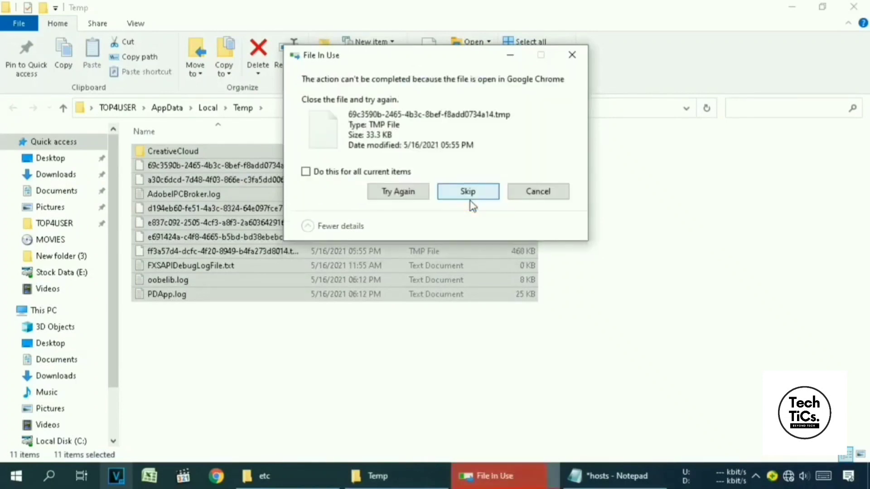
pyautogui.click(316, 172)
pyautogui.click(479, 194)
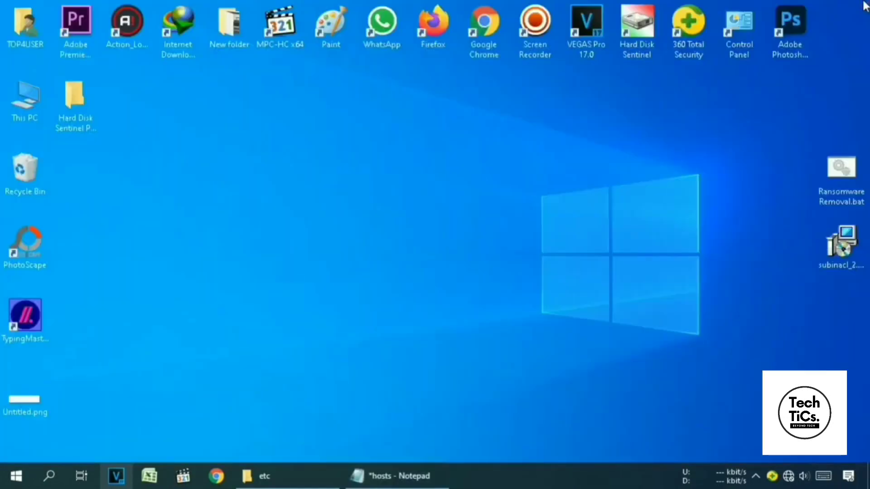
# Open Task Manager and maximize its window
pyautogui.rightClick(569, 474)
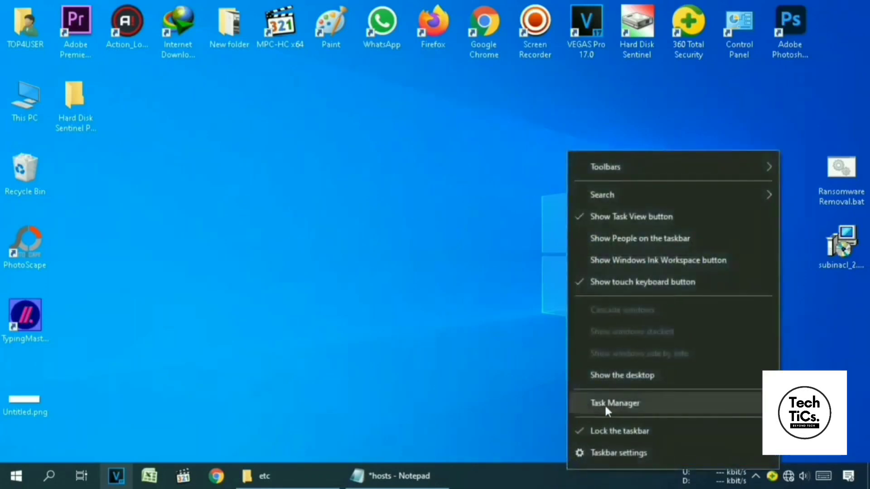
pyautogui.click(641, 404)
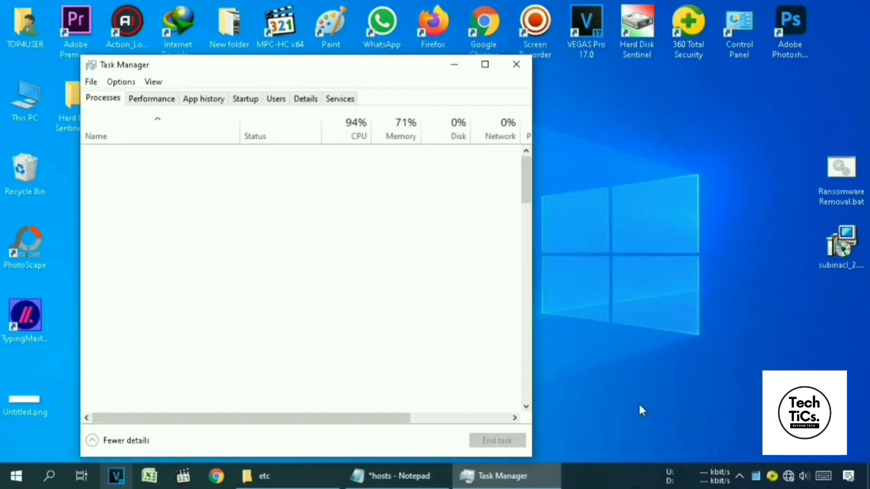
pyautogui.moveTo(303, 70); pyautogui.dragTo(364, 18)
pyautogui.moveTo(590, 113); pyautogui.dragTo(591, 128)
pyautogui.click(546, 12)
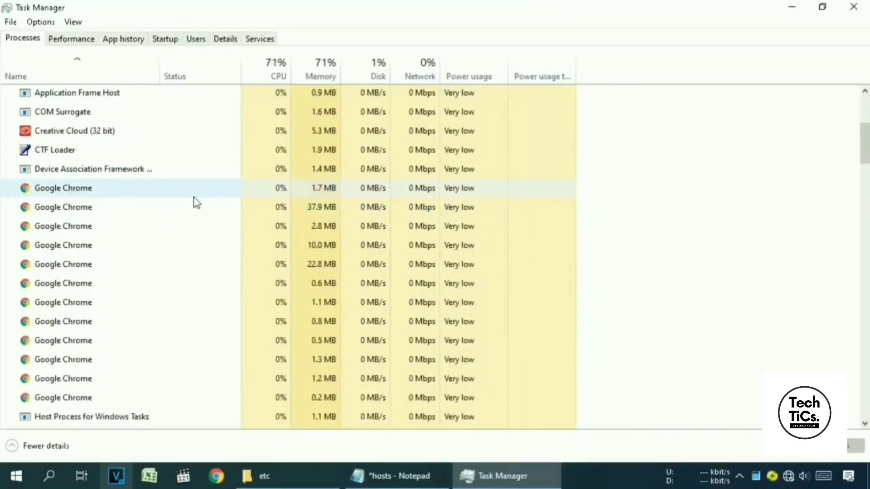
# End the Google Chrome background processes one after another and close Task Manager
pyautogui.scroll(-1, 345, 219)
pyautogui.scroll(-3, 345, 218)
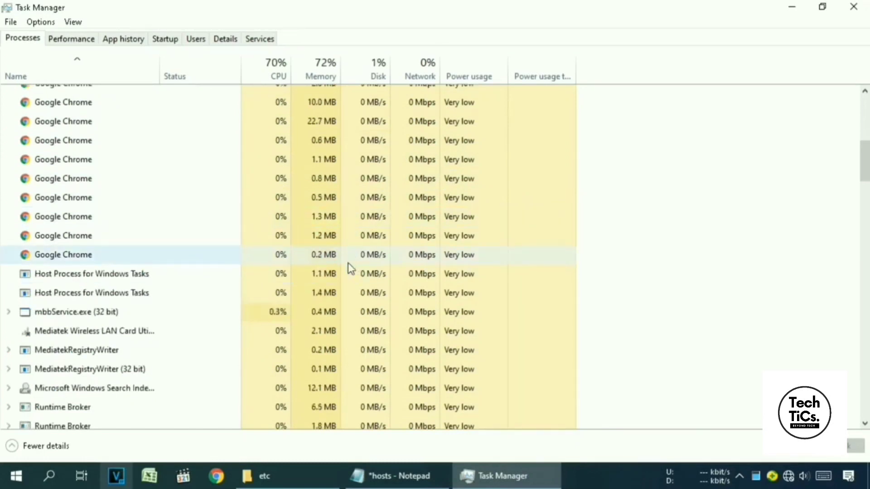
pyautogui.scroll(3, 348, 263)
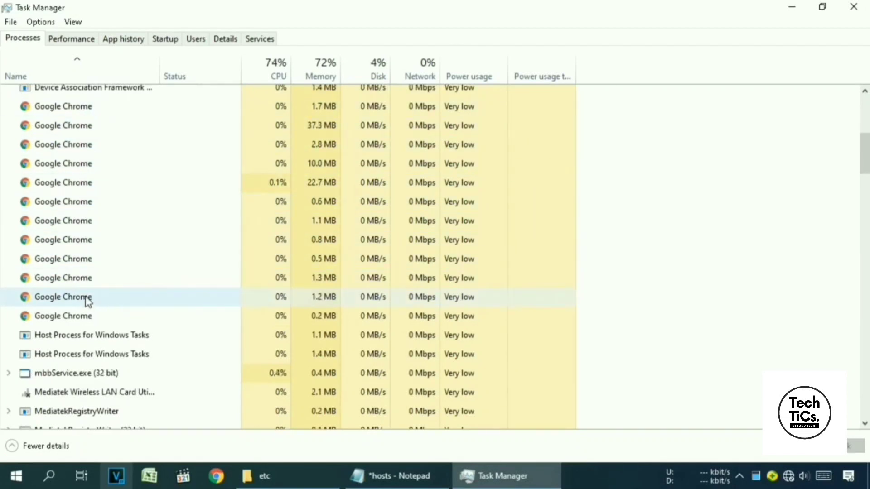
pyautogui.rightClick(60, 107)
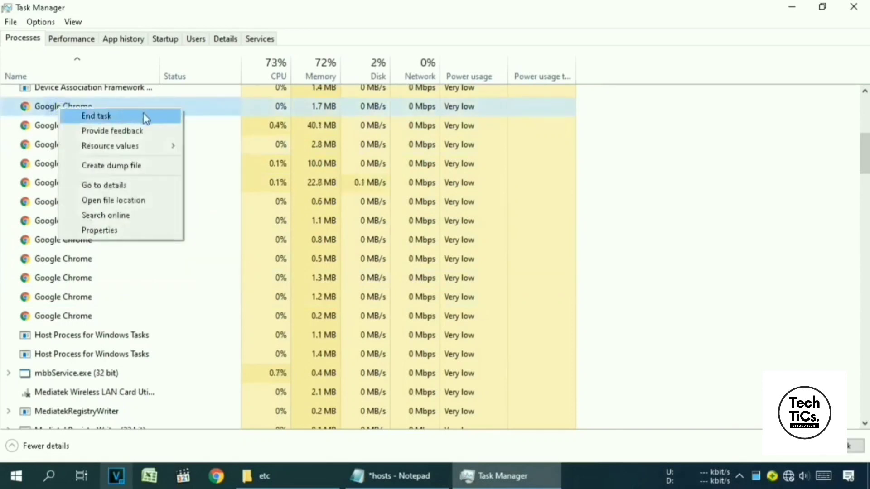
pyautogui.click(163, 117)
pyautogui.rightClick(88, 128)
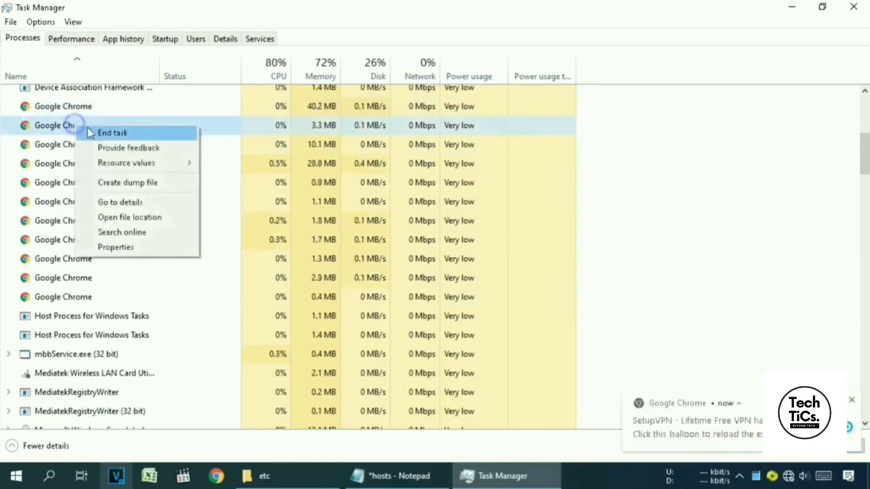
pyautogui.click(112, 132)
pyautogui.rightClick(85, 144)
pyautogui.click(108, 150)
pyautogui.rightClick(73, 184)
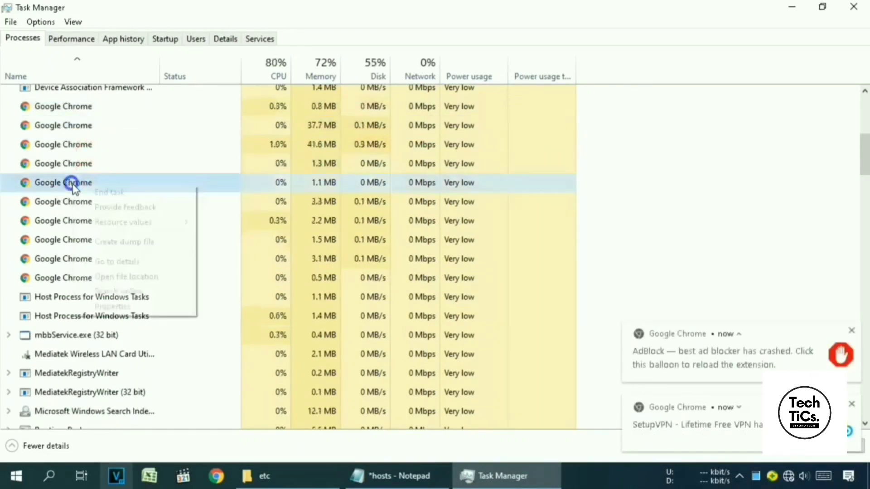
pyautogui.click(98, 204)
pyautogui.rightClick(72, 127)
pyautogui.rightClick(82, 145)
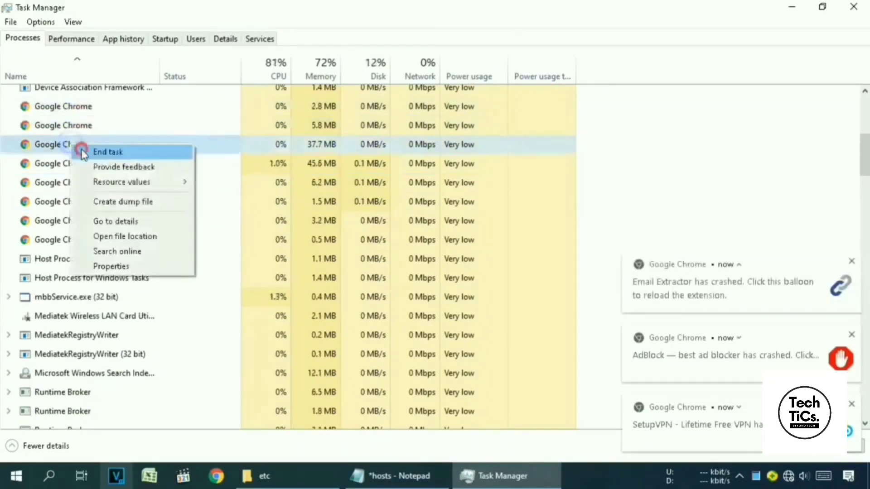
pyautogui.click(98, 152)
pyautogui.rightClick(84, 109)
pyautogui.click(110, 114)
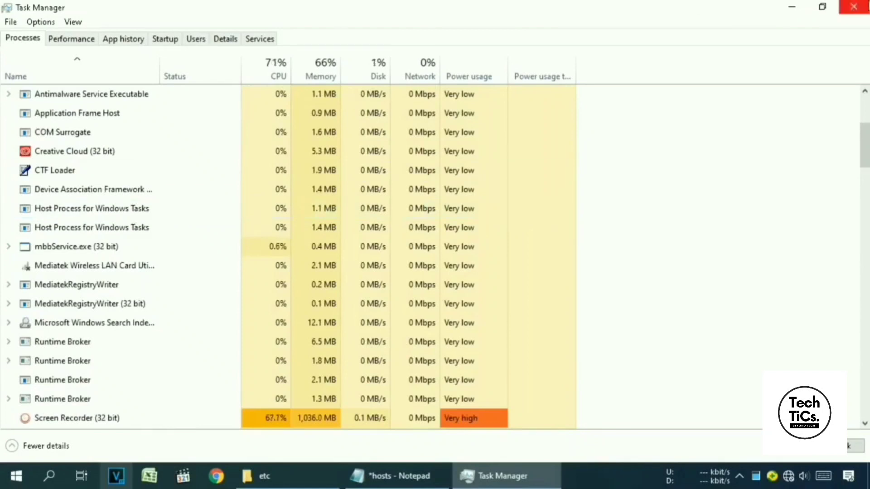
pyautogui.click(853, 6)
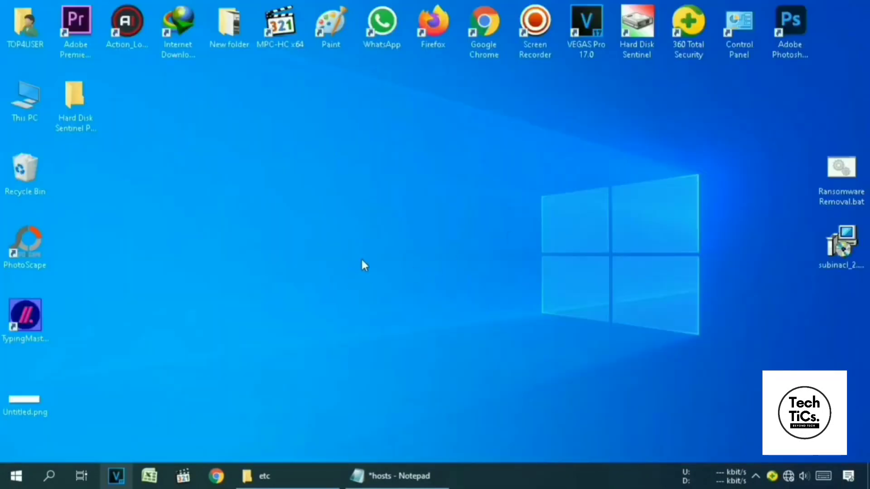
# Launch Google Chrome, dismiss the offer to restore pages, and open the Extensions page
pyautogui.click(217, 479)
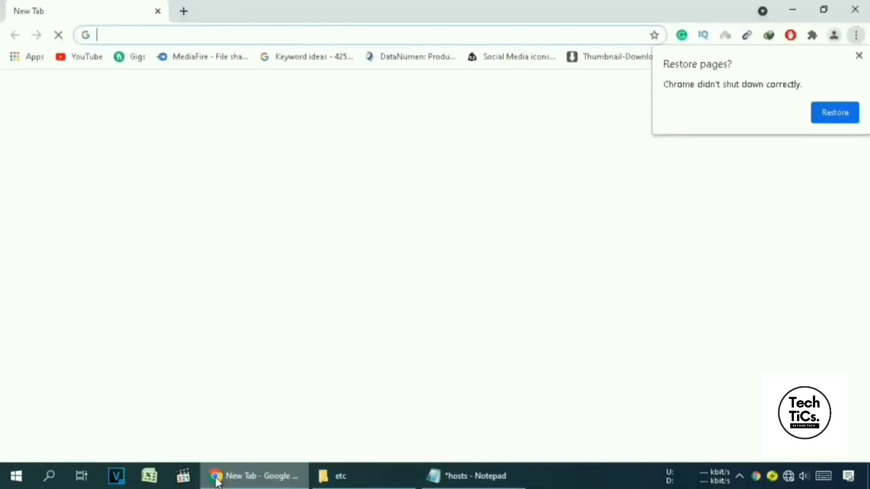
pyautogui.click(858, 56)
pyautogui.click(856, 35)
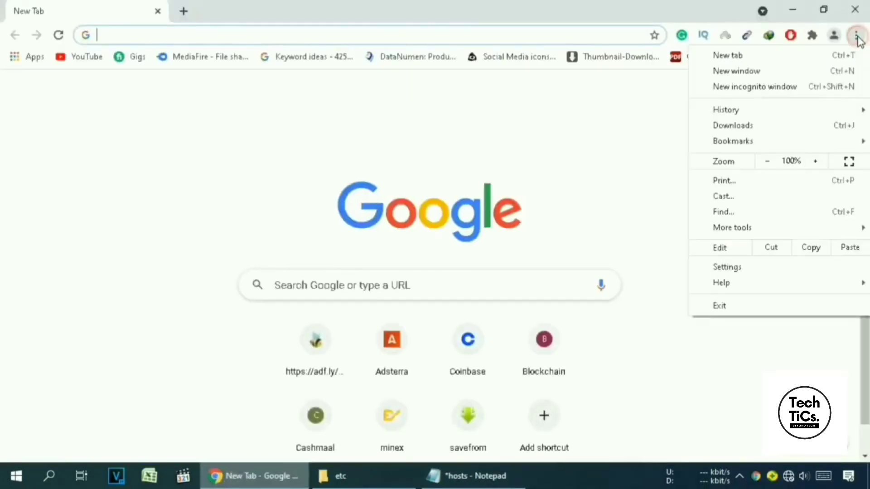
pyautogui.moveTo(754, 228)
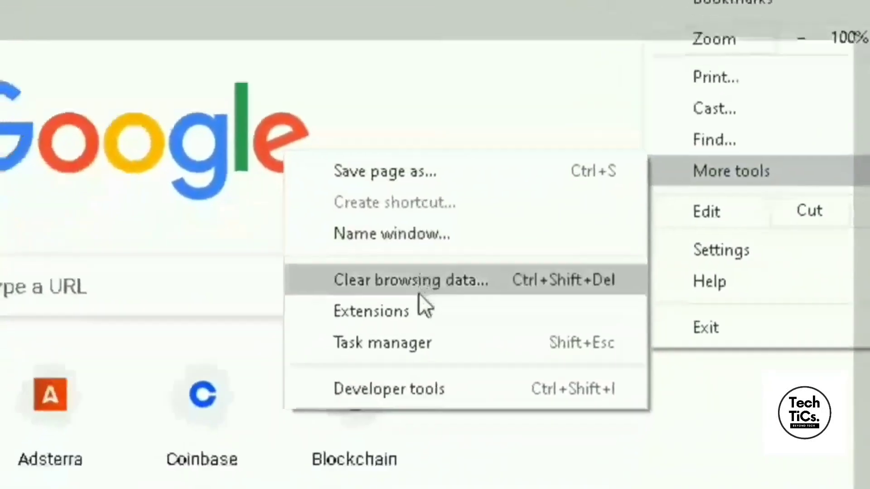
pyautogui.click(572, 299)
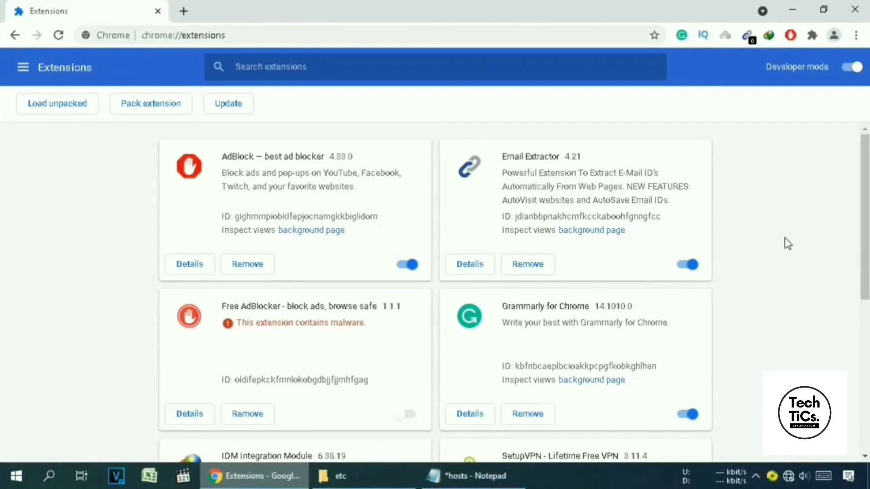
# Look through the installed extensions and highlight the malware warning on Free AdBlocker - block ads, browse safe
pyautogui.moveTo(863, 222); pyautogui.dragTo(862, 300)
pyautogui.moveTo(864, 258); pyautogui.dragTo(863, 227)
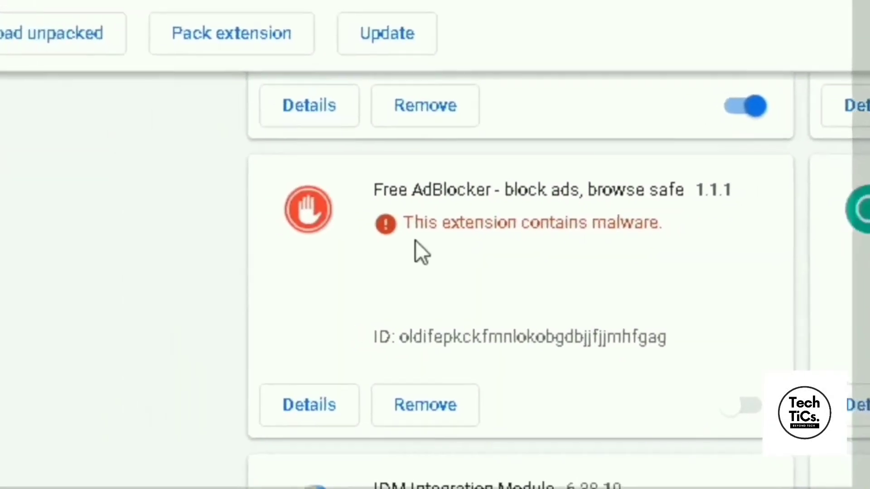
pyautogui.click(275, 254)
pyautogui.moveTo(437, 246); pyautogui.dragTo(694, 247)
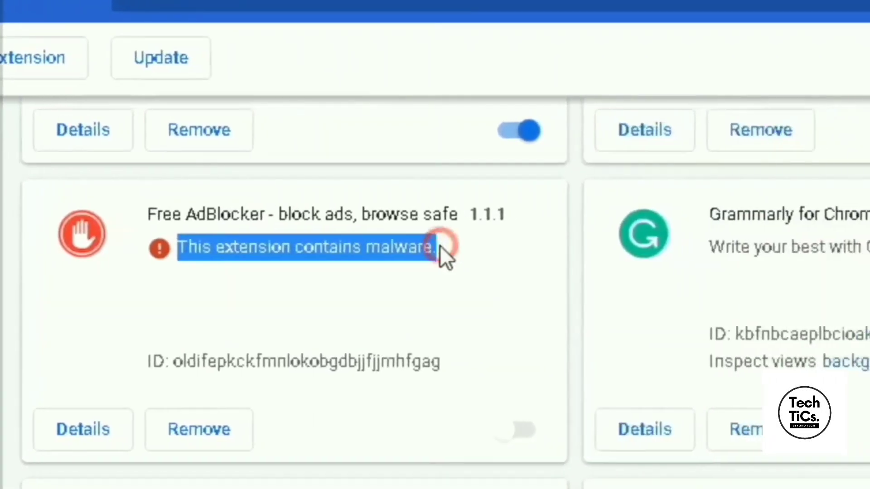
# Remove the Free AdBlocker - block ads, browse safe extension from Chrome and close the browser
pyautogui.click(437, 247)
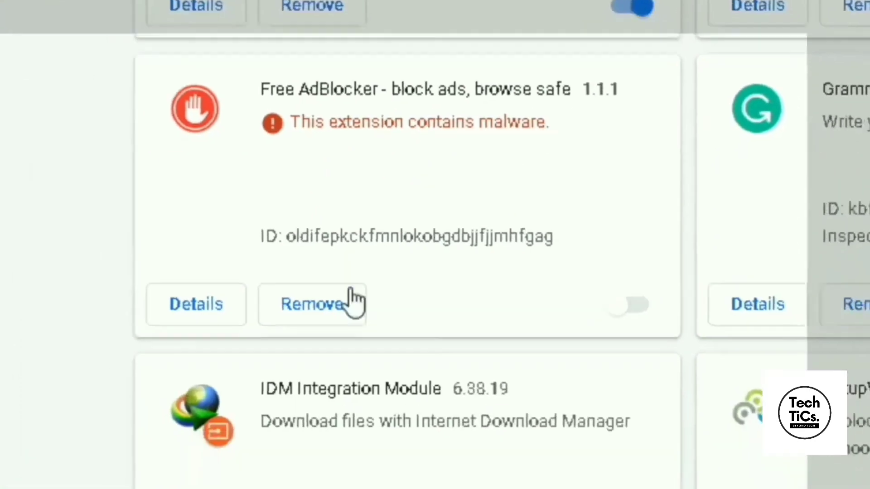
pyautogui.click(207, 426)
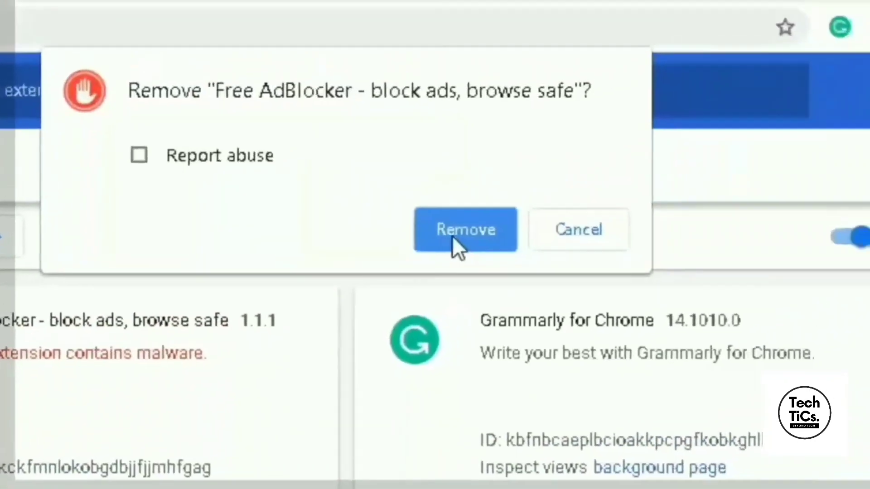
pyautogui.click(738, 50)
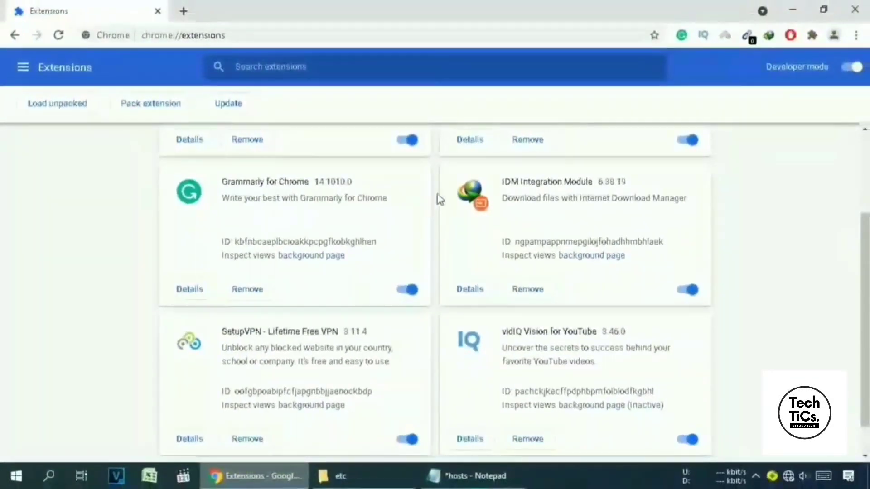
pyautogui.click(854, 11)
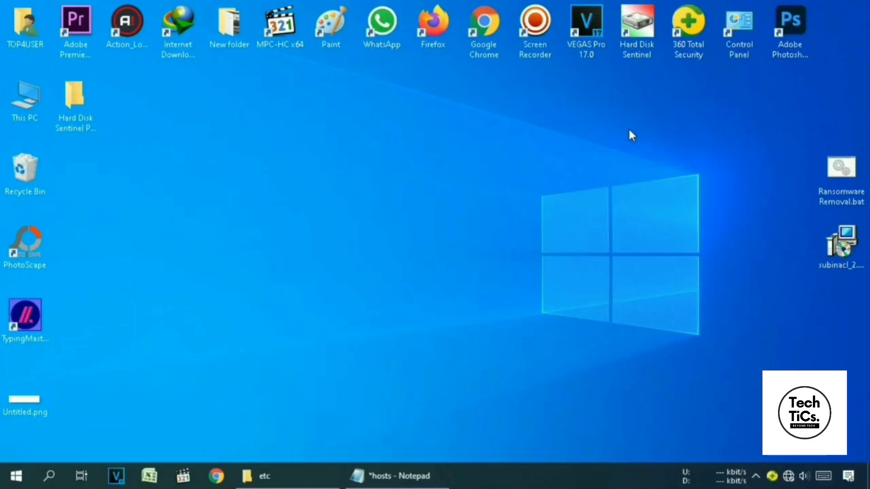
# Move Ransomware Removal.bat and the subinacl installer together to the middle of the desktop
pyautogui.moveTo(833, 177); pyautogui.dragTo(374, 179)
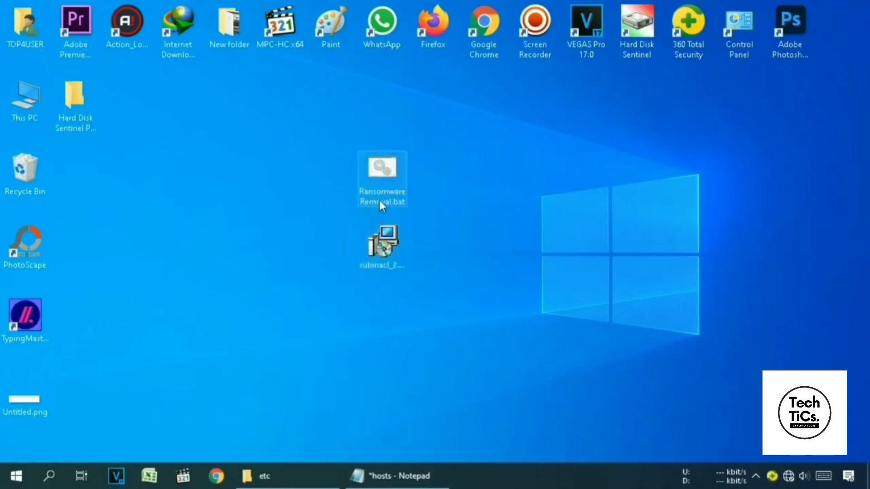
pyautogui.click(400, 200)
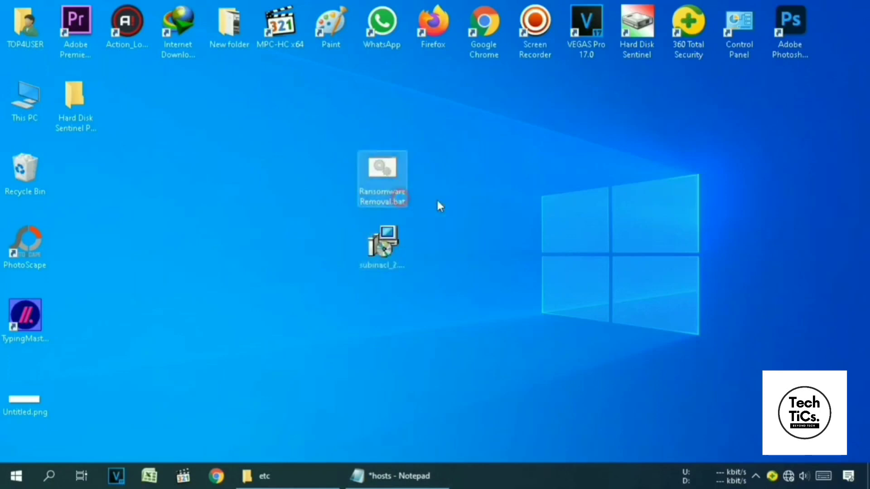
pyautogui.doubleClick(404, 256)
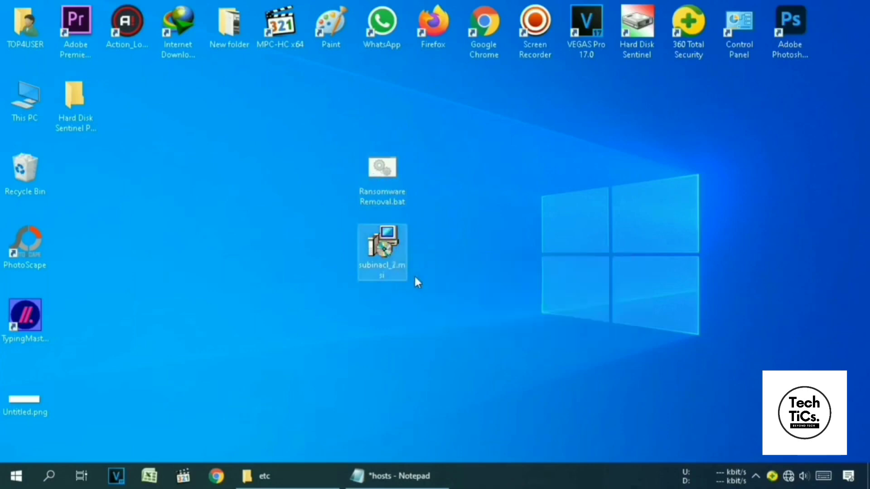
# Install SubInAcl.exe from the subinacl installer, accepting the license agreement and keeping the default destination folder
pyautogui.doubleClick(383, 256)
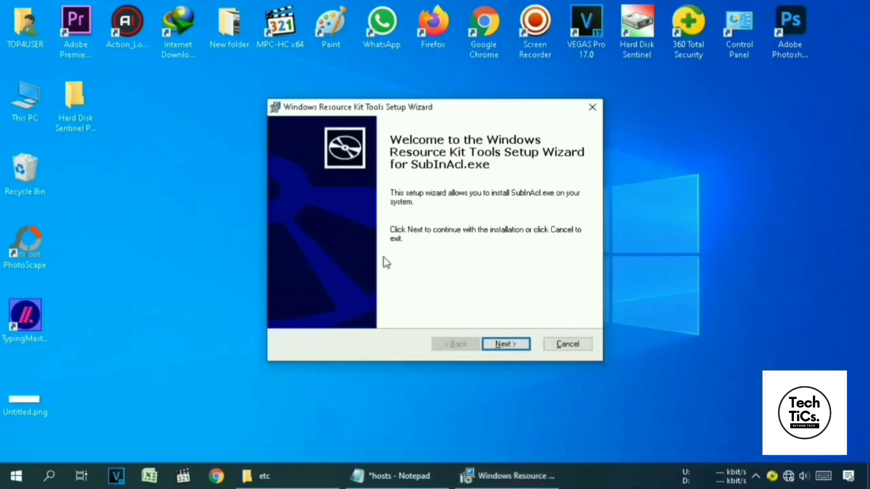
pyautogui.click(508, 345)
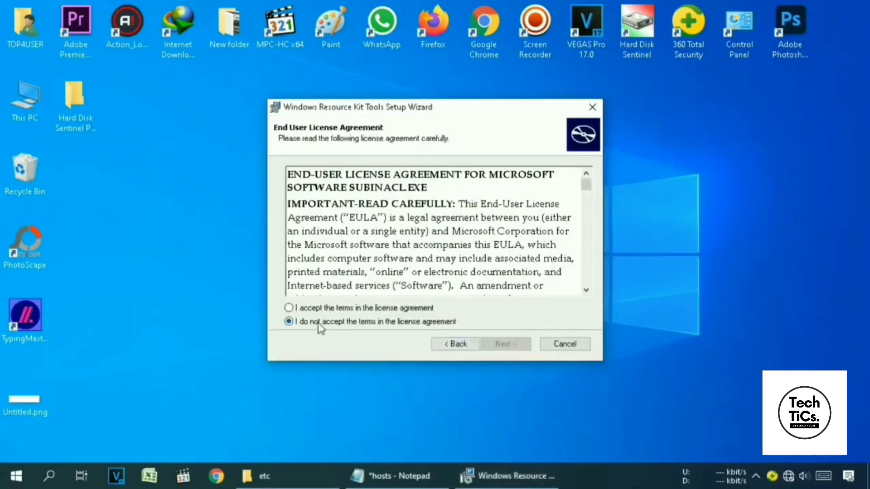
pyautogui.click(330, 308)
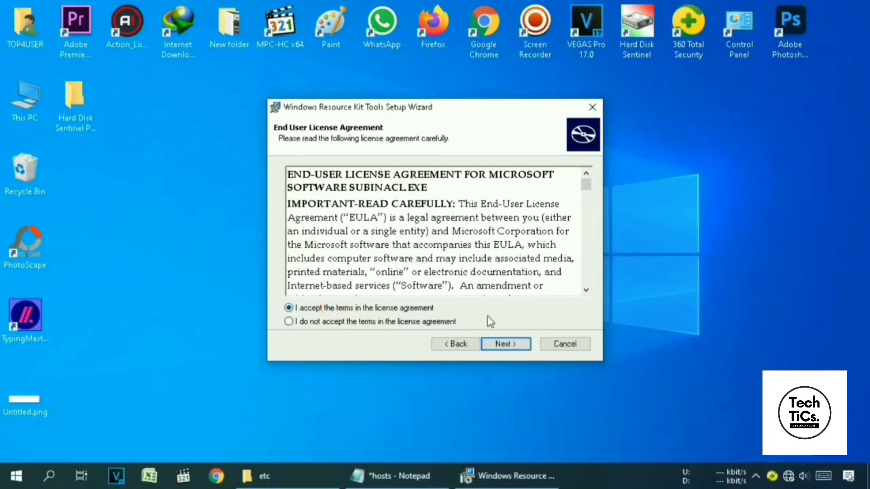
pyautogui.click(515, 345)
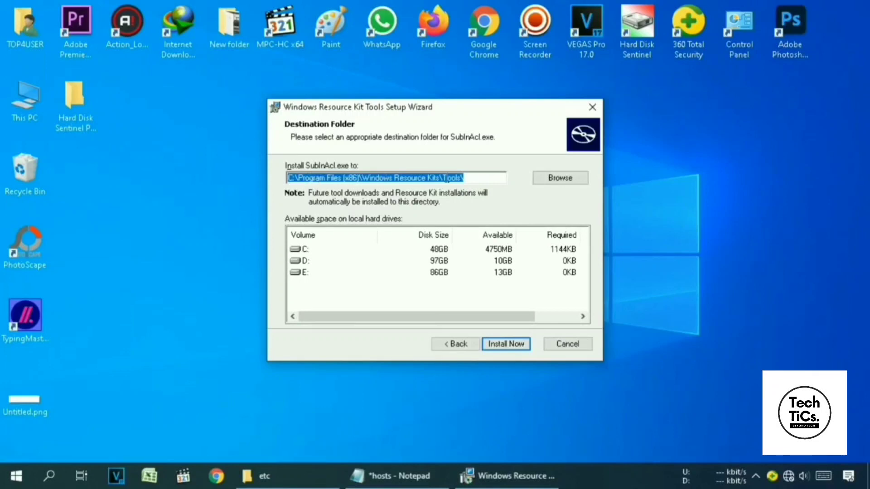
pyautogui.click(517, 347)
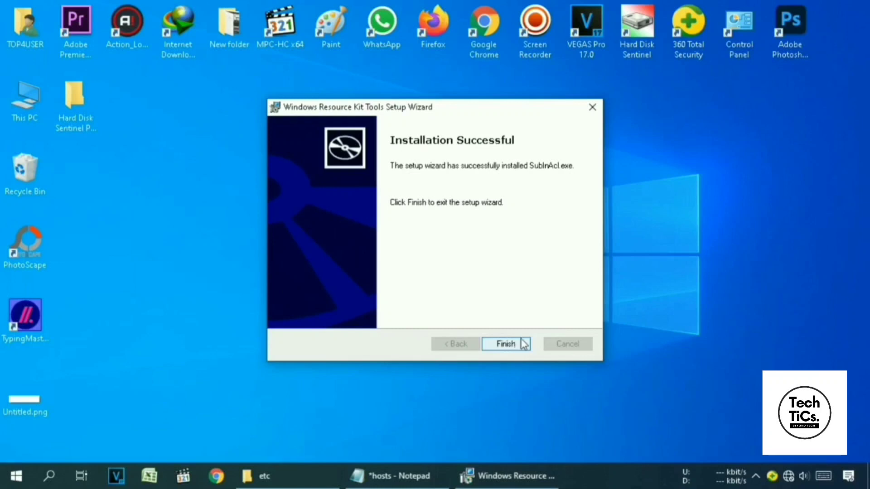
pyautogui.click(508, 344)
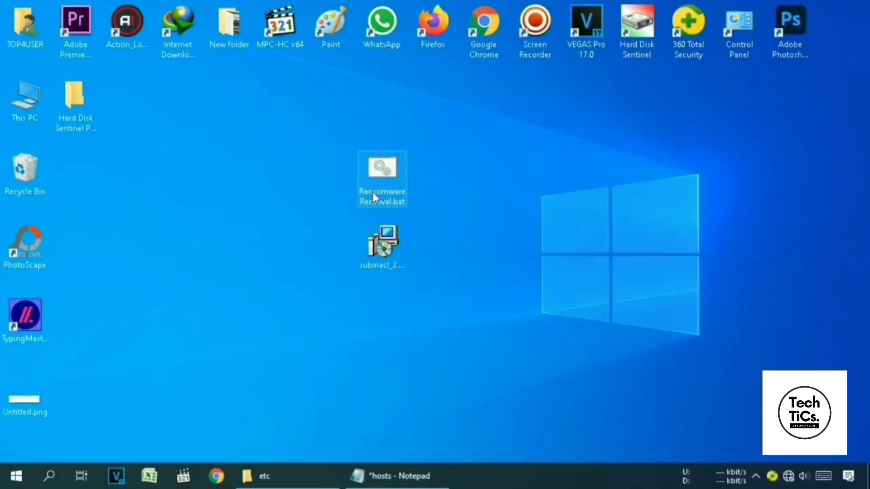
# Copy Ransomware Removal.bat from the desktop and open the %programfiles(x86)% folder through Windows search
pyautogui.rightClick(382, 168)
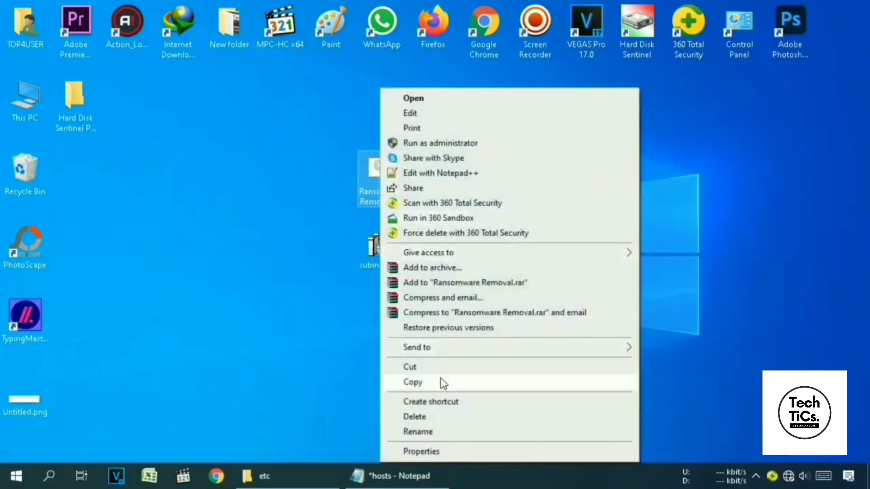
pyautogui.click(417, 383)
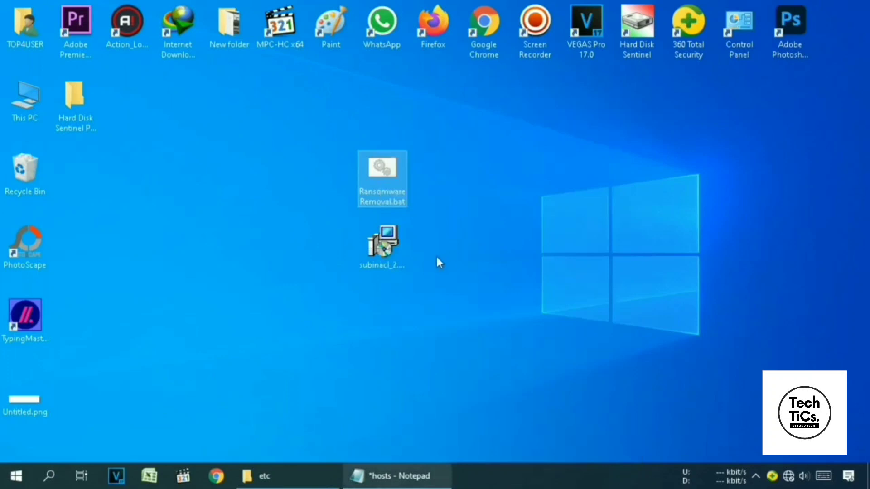
pyautogui.click(51, 477)
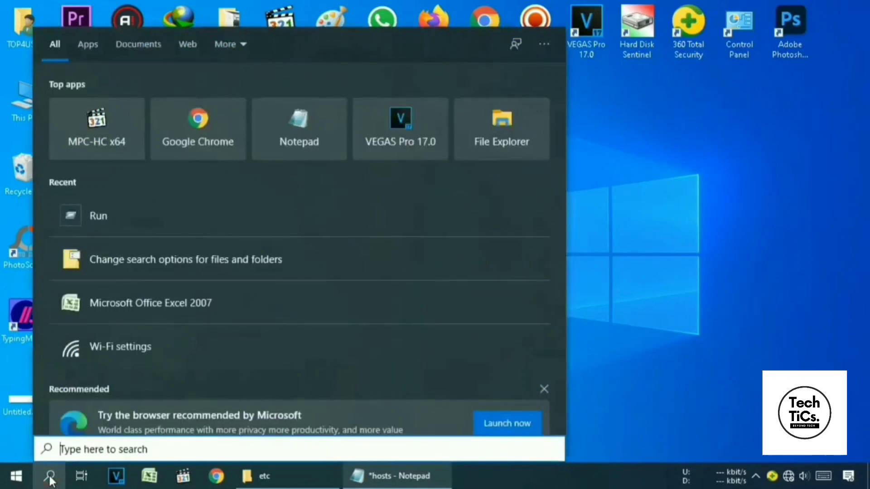
pyautogui.write('%')
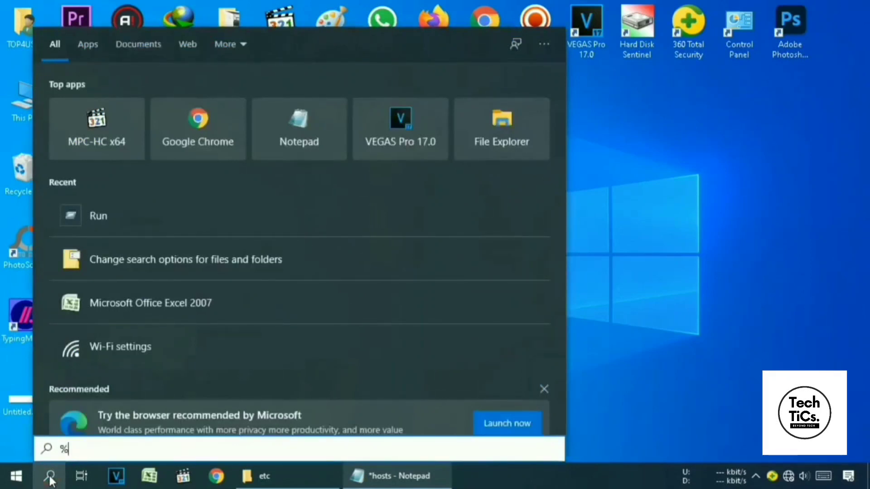
pyautogui.write('p')
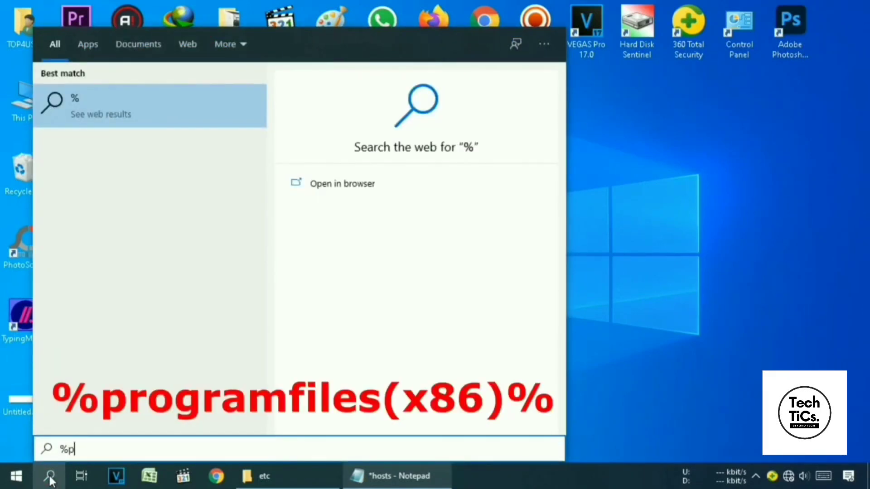
pyautogui.write('rogra')
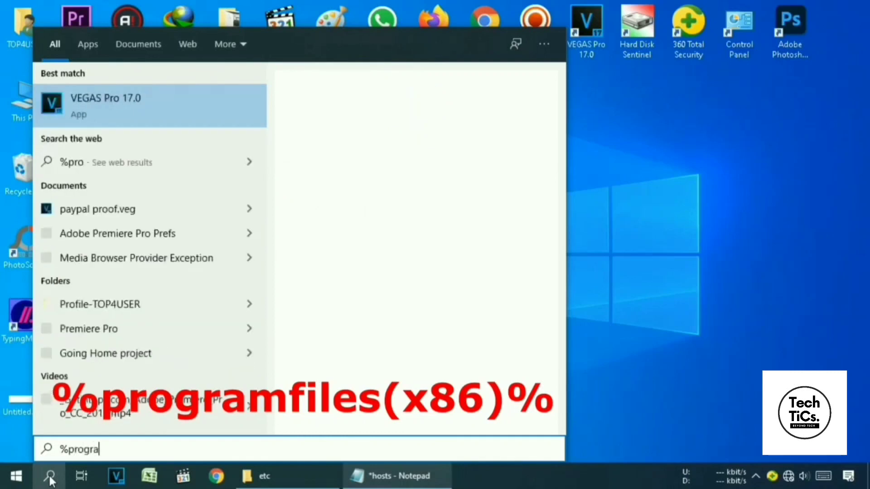
pyautogui.write('mfiles')
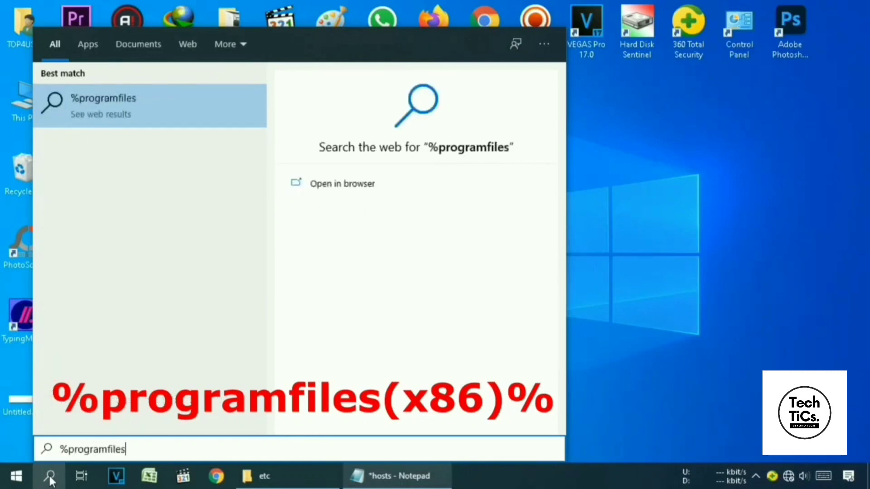
pyautogui.write('(')
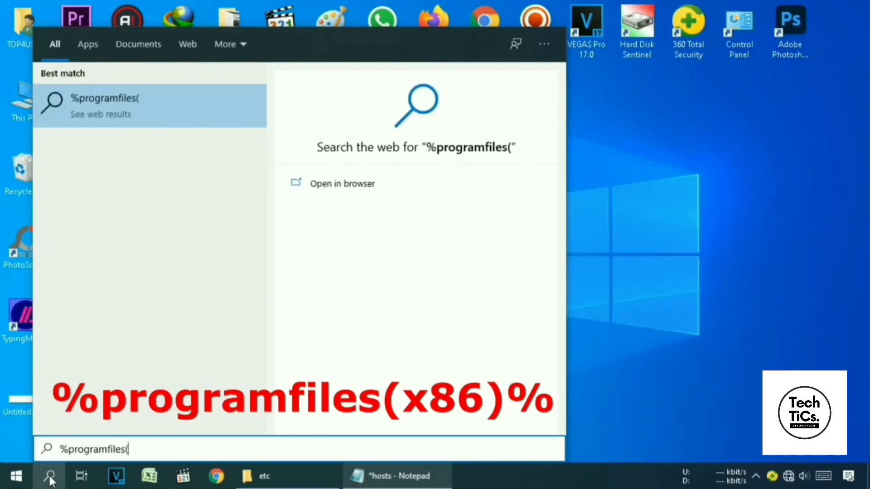
pyautogui.write('x8')
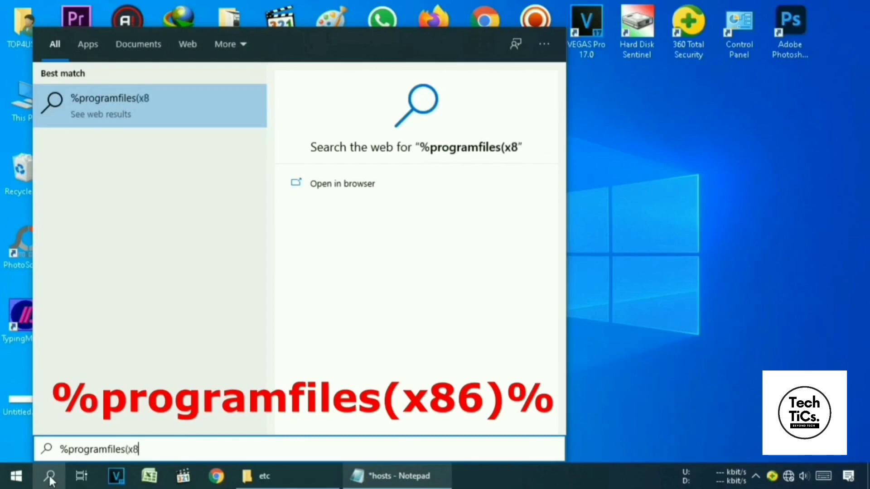
pyautogui.write('6)')
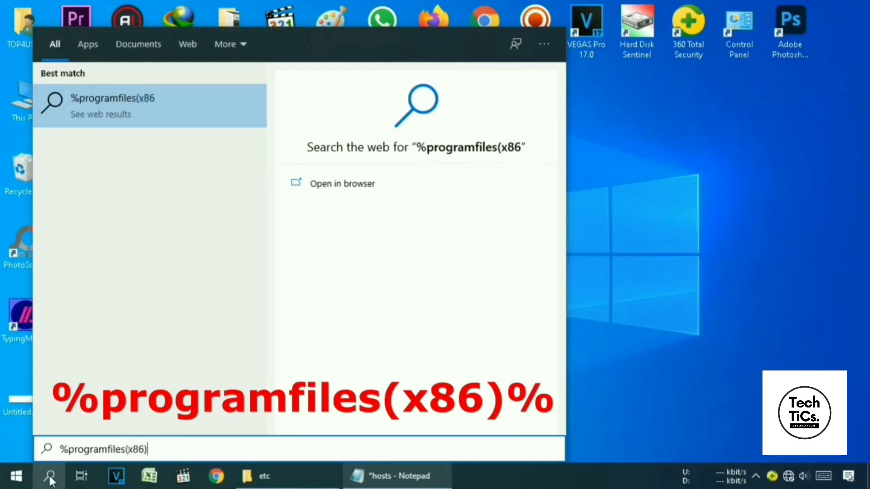
pyautogui.write('%')
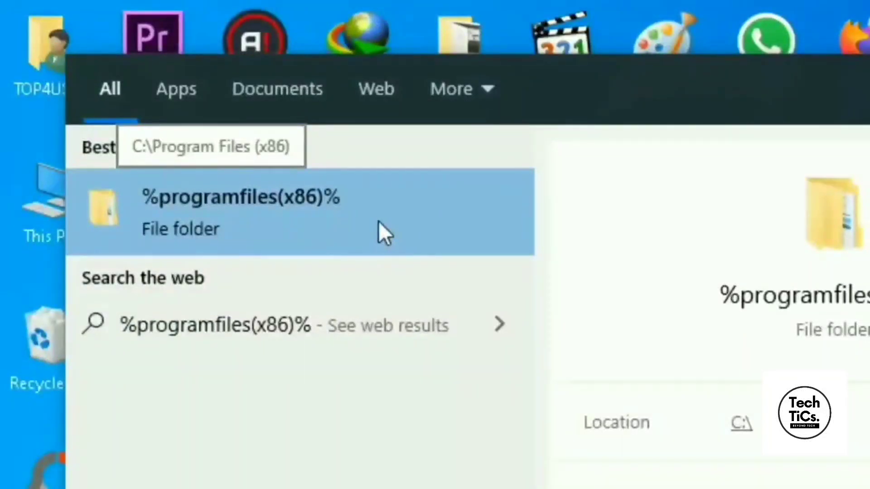
pyautogui.click(265, 216)
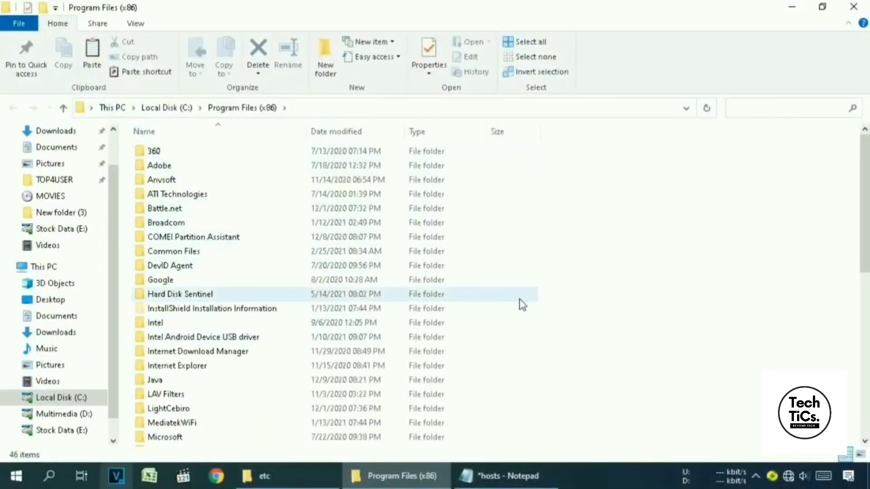
# Paste the copied batch file into the Tools folder inside Windows Resource Kits and minimize the folder window
pyautogui.scroll(-9, 520, 301)
pyautogui.click(521, 297)
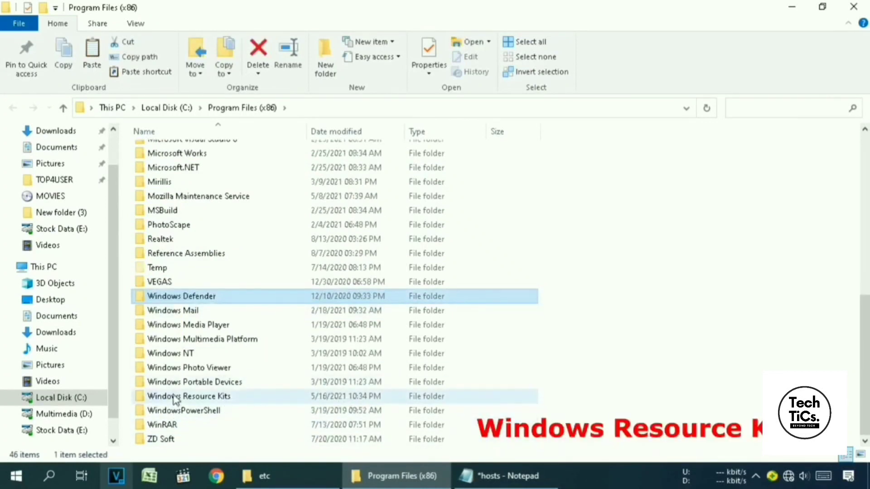
pyautogui.doubleClick(251, 401)
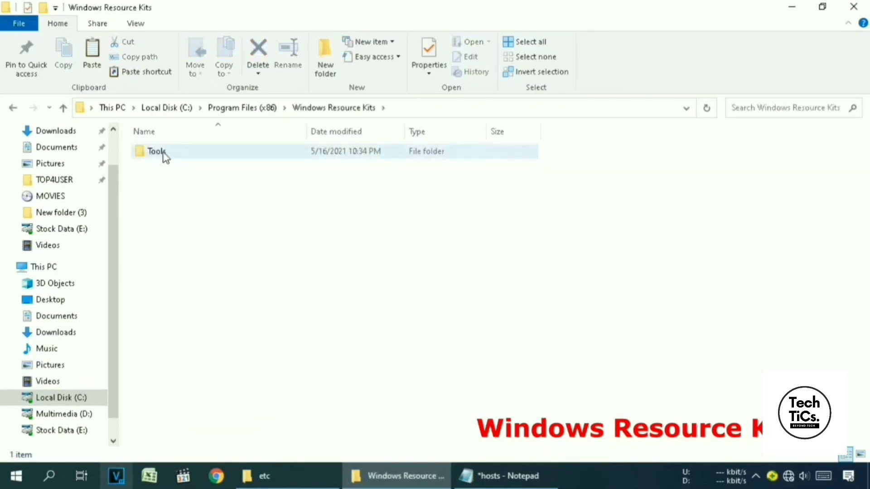
pyautogui.doubleClick(194, 157)
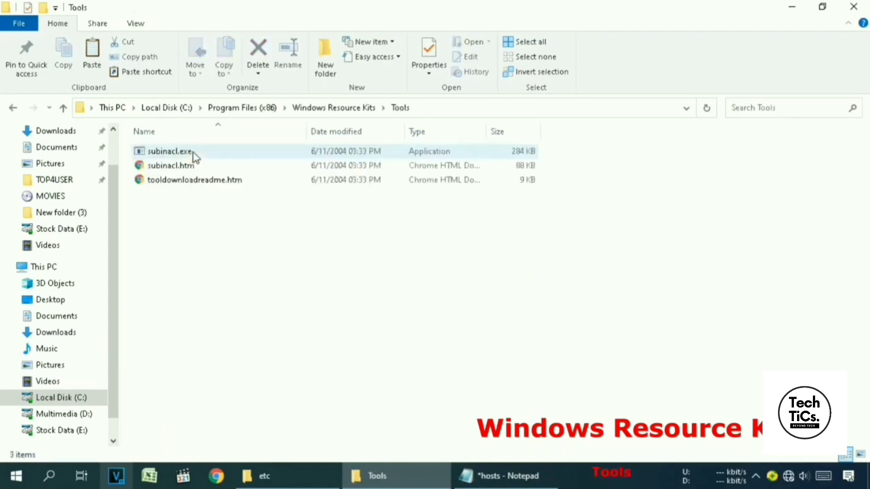
pyautogui.click(286, 221)
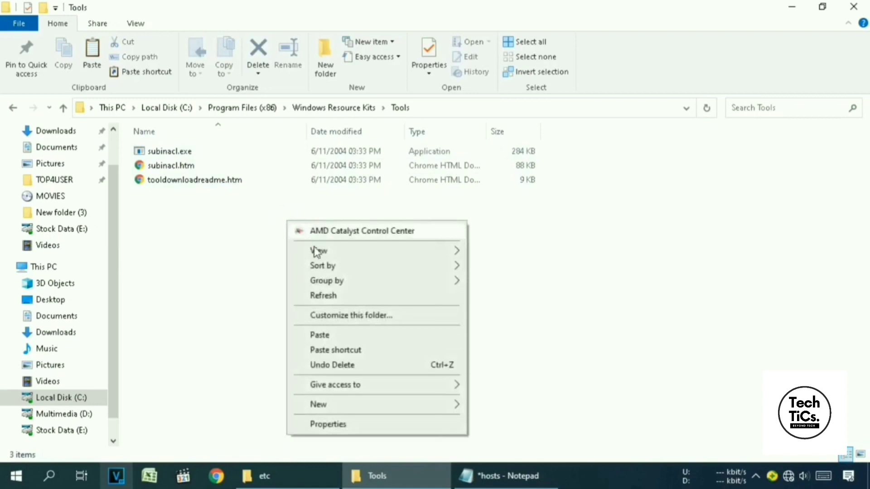
pyautogui.click(343, 335)
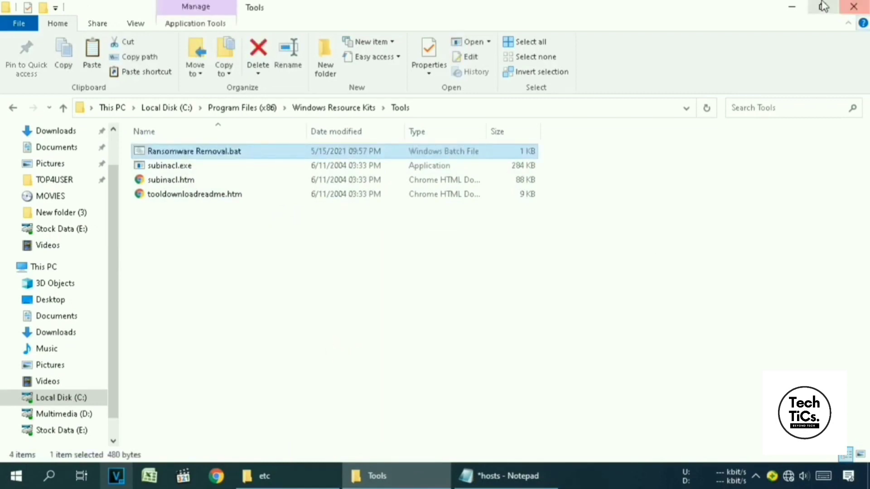
pyautogui.click(792, 6)
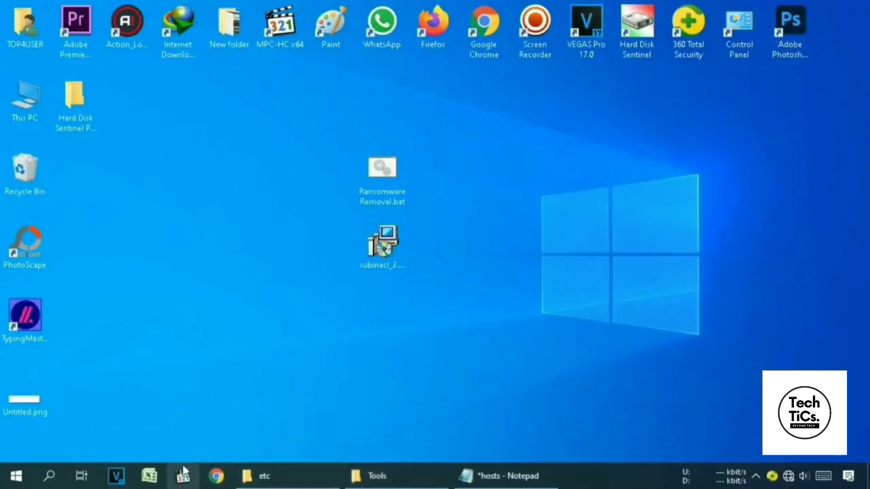
# Search Windows for cmd and run Command Prompt as administrator
pyautogui.click(51, 479)
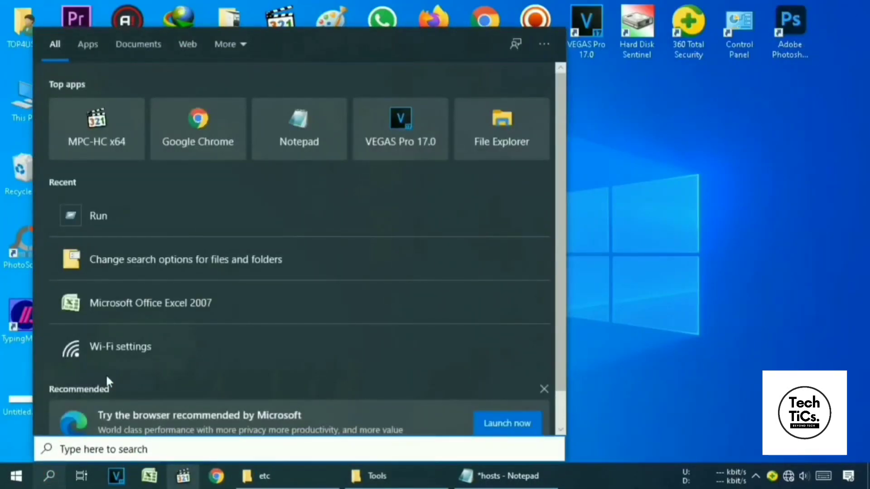
pyautogui.write('cmd')
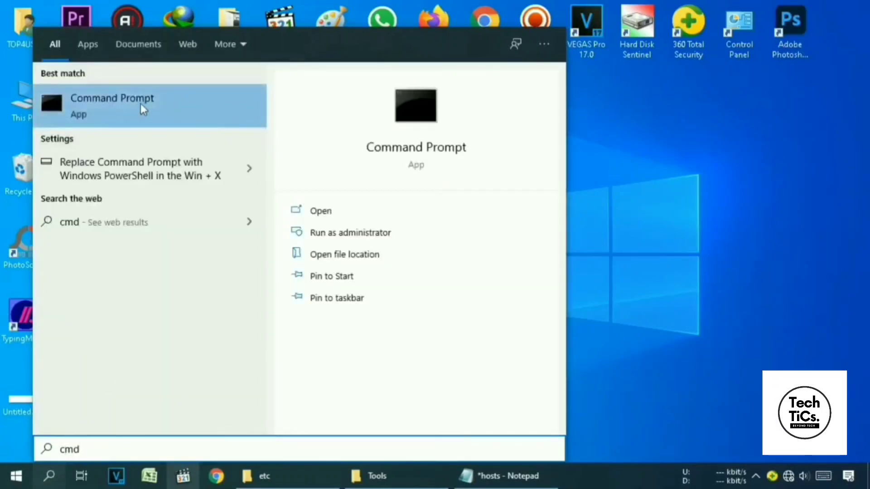
pyautogui.rightClick(156, 101)
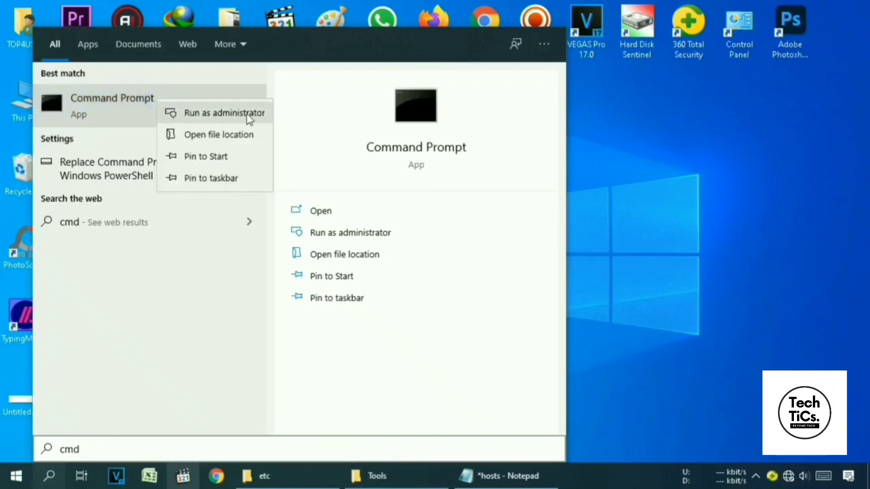
pyautogui.click(246, 114)
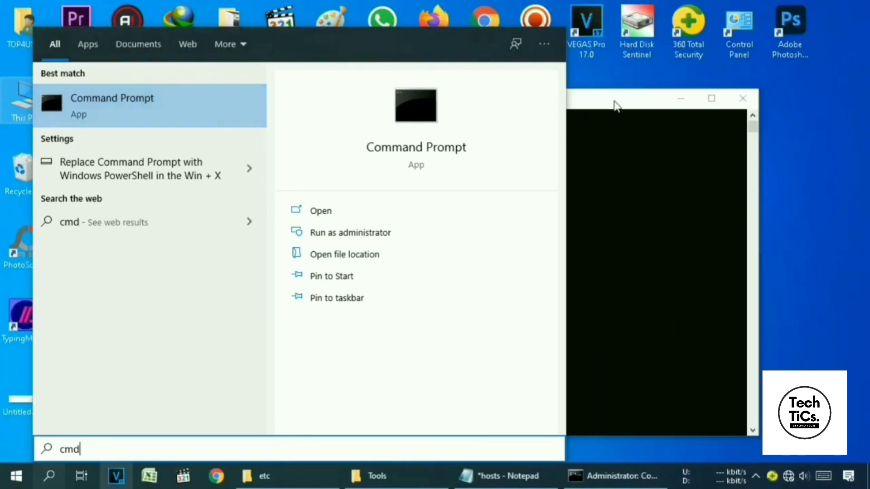
# Change the Command Prompt directory with cd %programfiles(x86)%\windows resource kits\tools
pyautogui.click(587, 103)
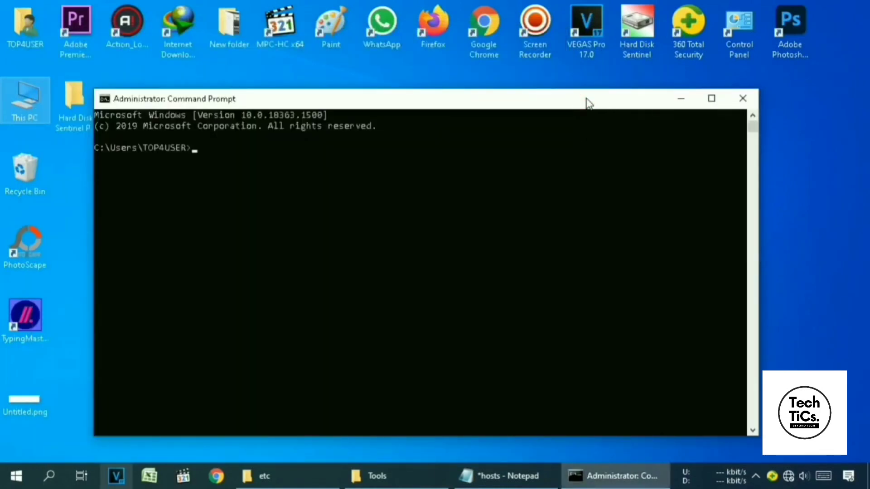
pyautogui.write('cd %p')
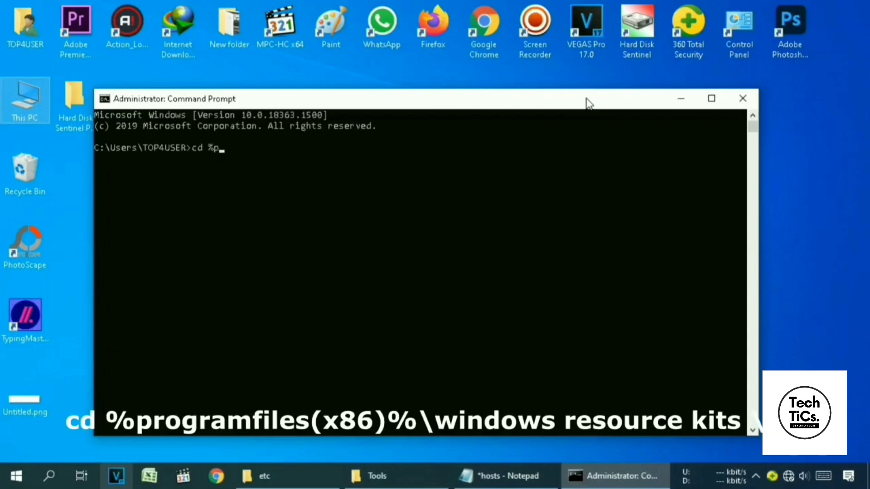
pyautogui.write('rogramfiles(x8')
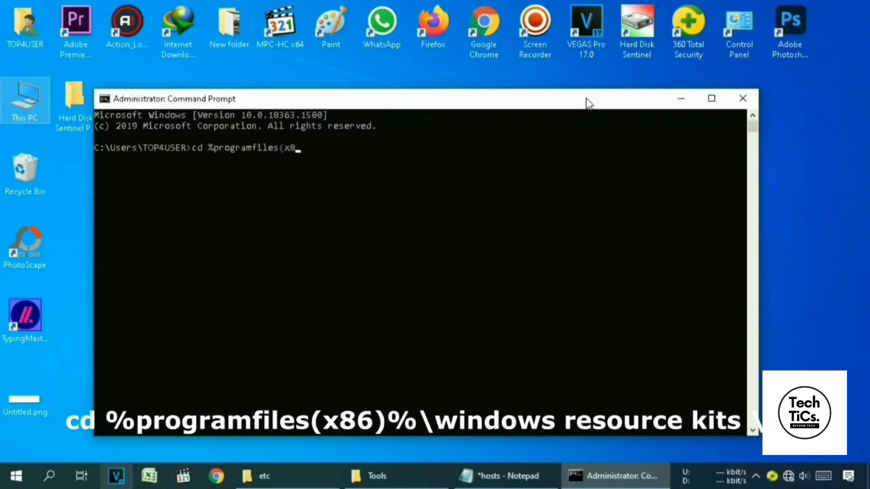
pyautogui.write('6)%\\windows')
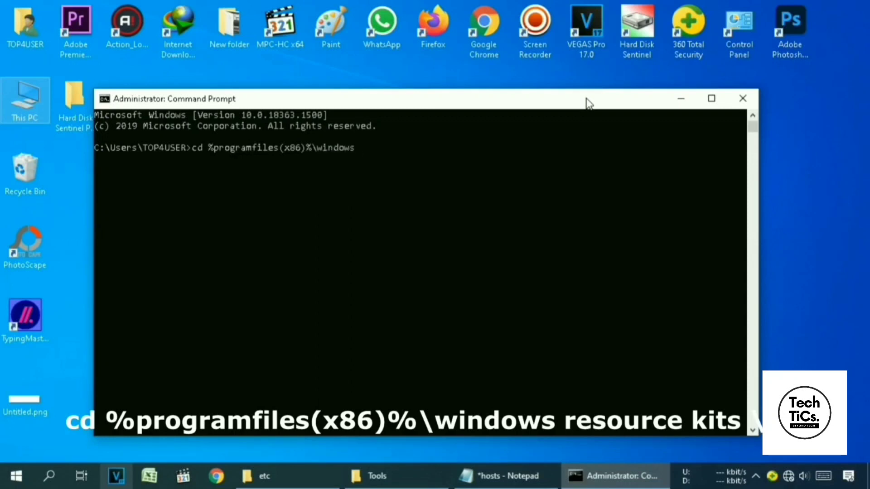
pyautogui.write(' resou')
pyautogui.write('rce')
pyautogui.write(' ki')
pyautogui.write('t')
pyautogui.press('BackSpace')
pyautogui.write('ts')
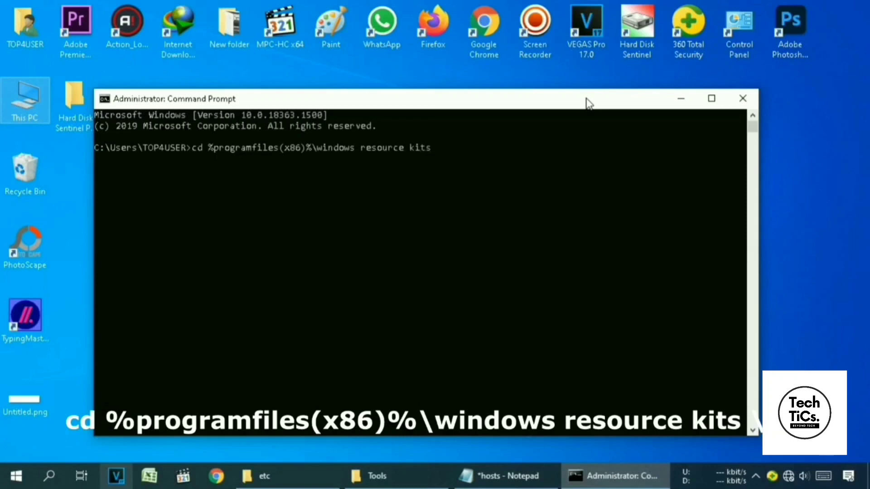
pyautogui.write('\\tools')
pyautogui.press('Return')
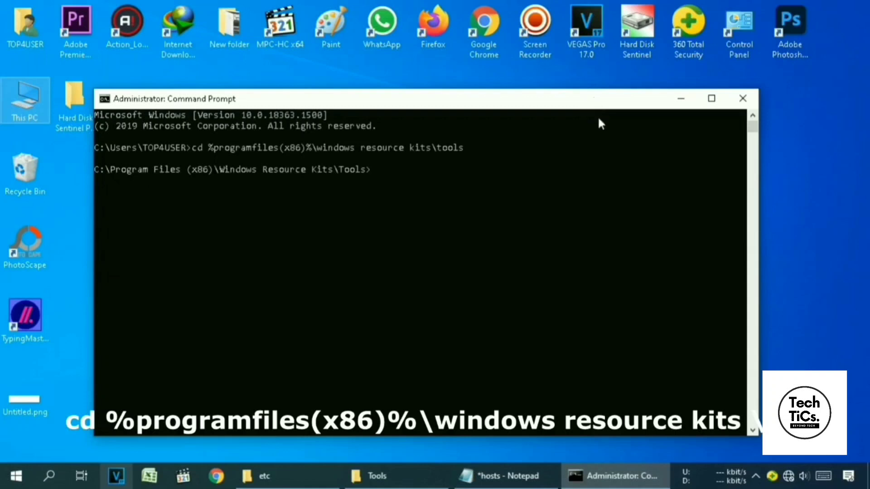
# Copy the full file name of RansomwareRemoval.bat, including its extension, from the Tools folder
pyautogui.click(392, 479)
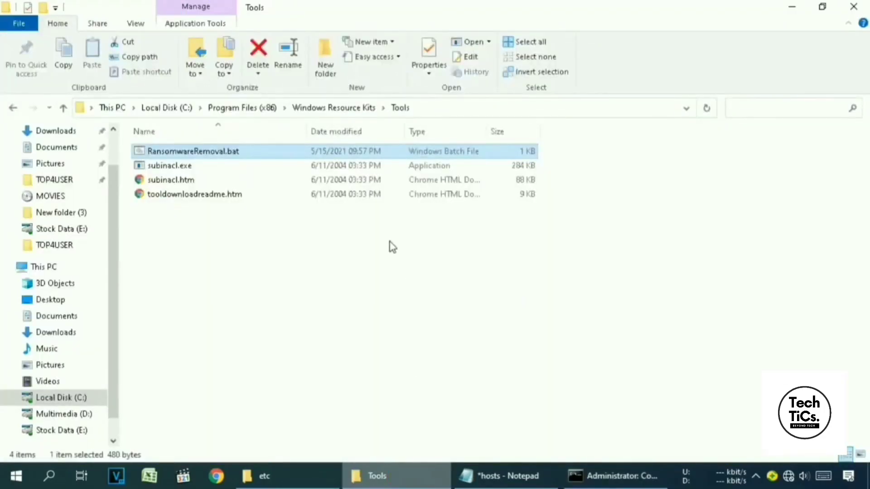
pyautogui.rightClick(199, 151)
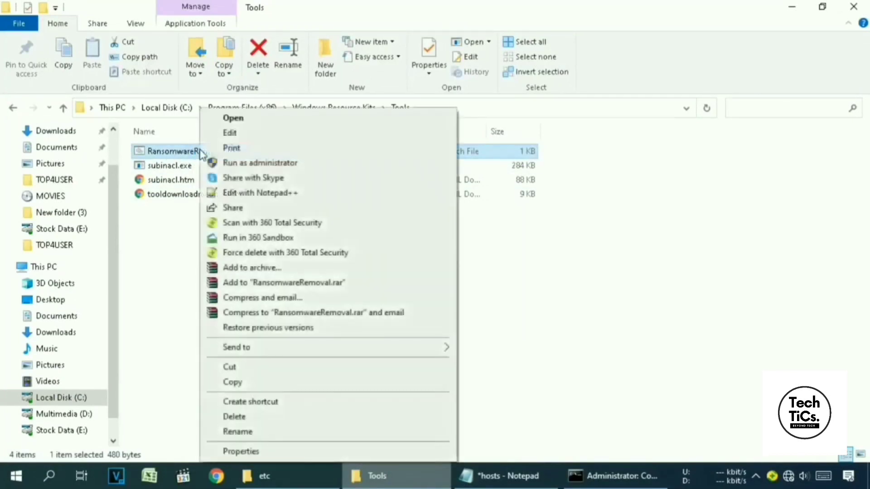
pyautogui.click(260, 431)
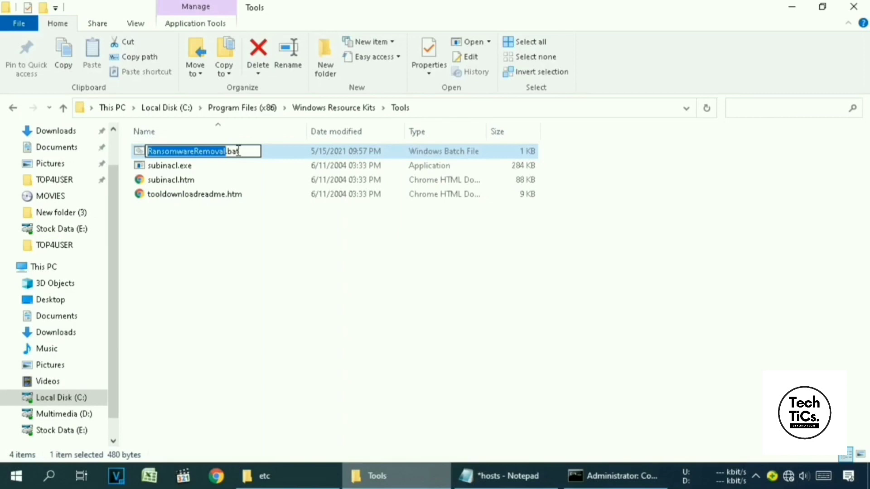
pyautogui.hotkey('ctrl', 'a')
pyautogui.hotkey('ctrl', 'c')
# Run RansomwareRemoval.bat in the administrator Command Prompt by pasting its copied name, and maximize the window
pyautogui.click(607, 481)
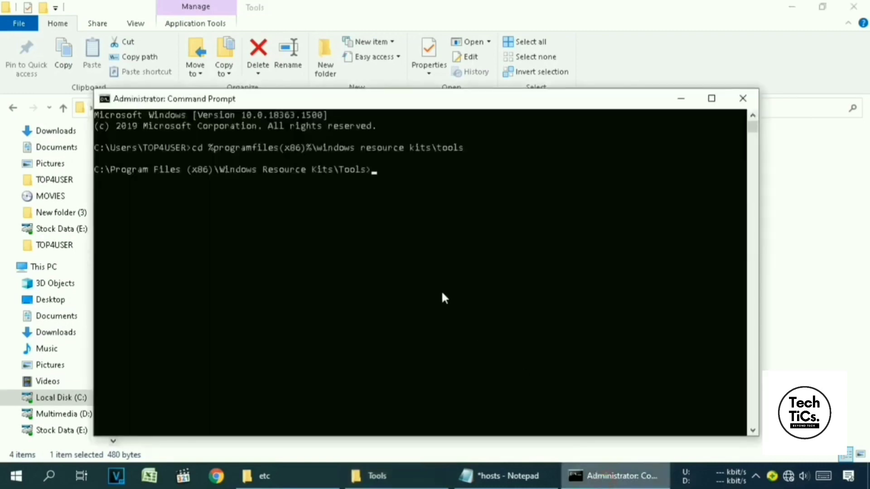
pyautogui.hotkey('ctrl', 'v')
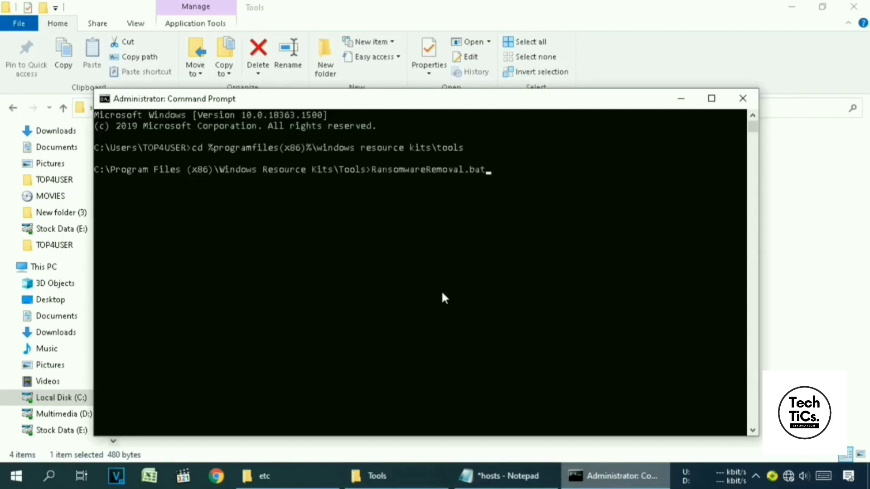
pyautogui.press('Return')
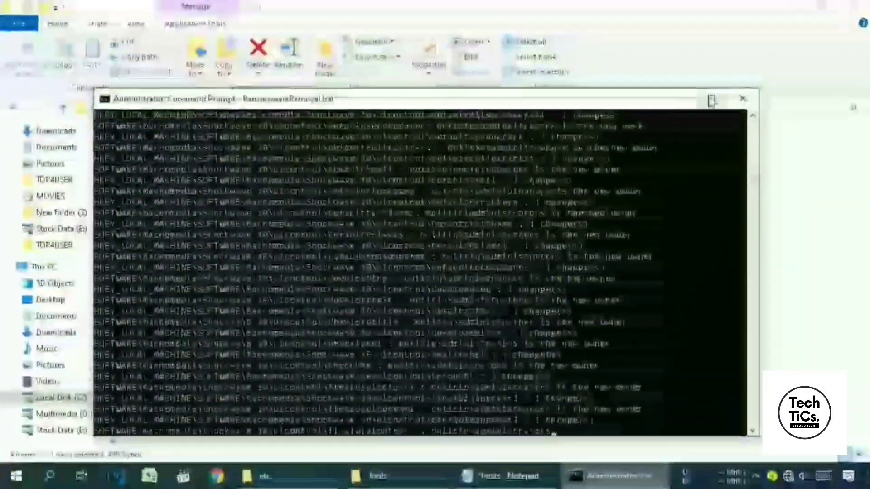
pyautogui.click(711, 98)
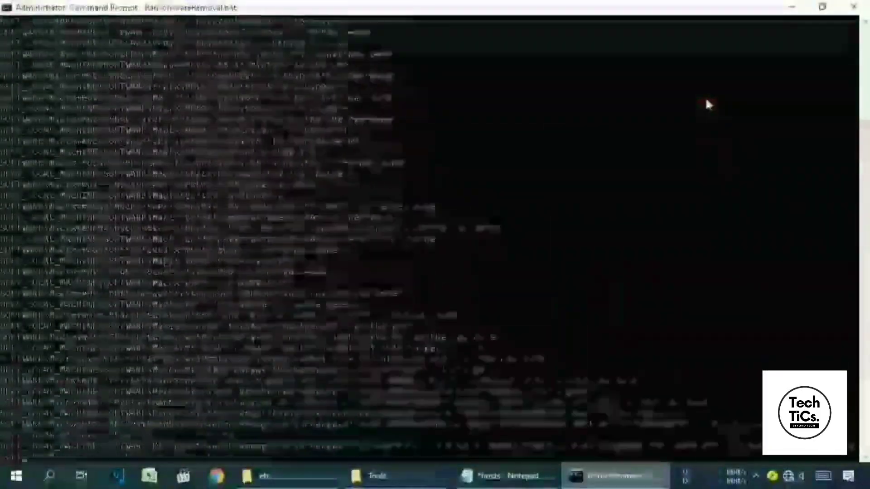